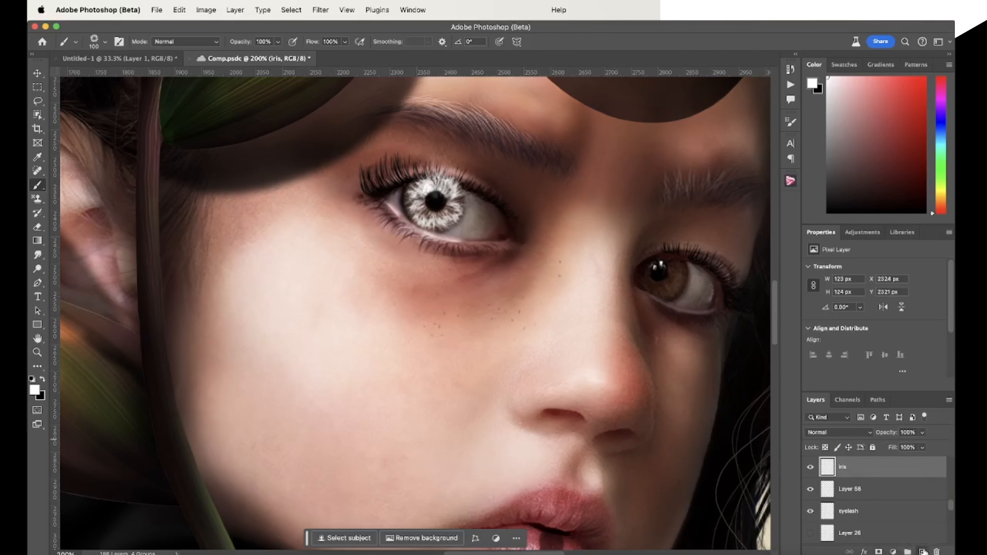
# Stamp the white iris brush over the eye with the brown iris, on a new layer named "iris"
pyautogui.click(923, 552)
pyautogui.write('iris')
pyautogui.click(665, 276)
# Group the iris layers as "iris", add a layer mask, and darken both irises' upper edges with black at 53% brush opacity
pyautogui.keyDown('shift'); pyautogui.click(855, 489); pyautogui.keyUp('shift')
pyautogui.press('super+g')
pyautogui.write('iris')
pyautogui.click(879, 552)
pyautogui.moveTo(426, 170); pyautogui.dragTo(459, 171)
pyautogui.moveTo(657, 249); pyautogui.dragTo(680, 253)
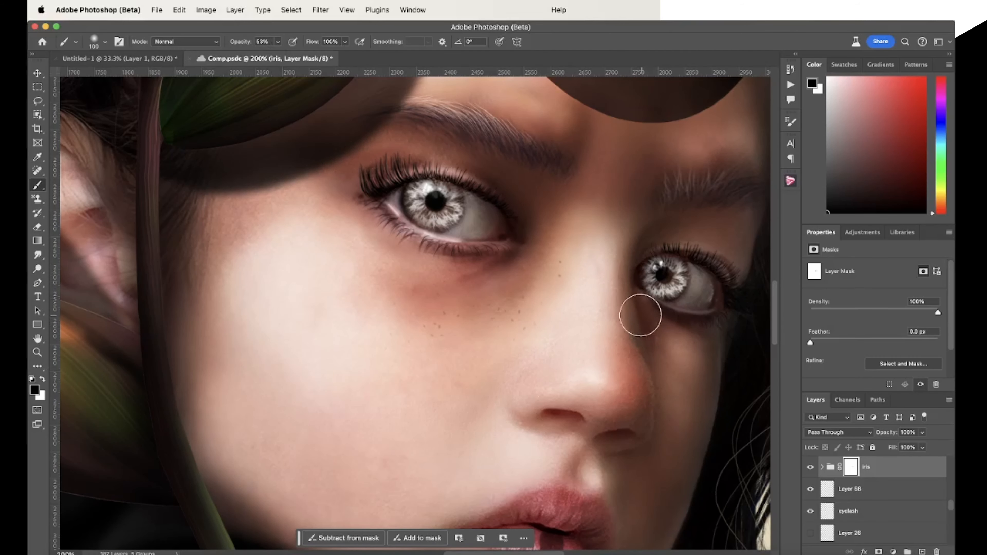
# Clip a colorized Hue/Saturation adjustment to the iris group with saturation 30 and lightness -38
pyautogui.click(863, 232)
pyautogui.click(814, 282)
pyautogui.click(874, 385)
pyautogui.click(863, 364)
pyautogui.moveTo(843, 330); pyautogui.dragTo(869, 329)
pyautogui.moveTo(874, 349); pyautogui.dragTo(852, 350)
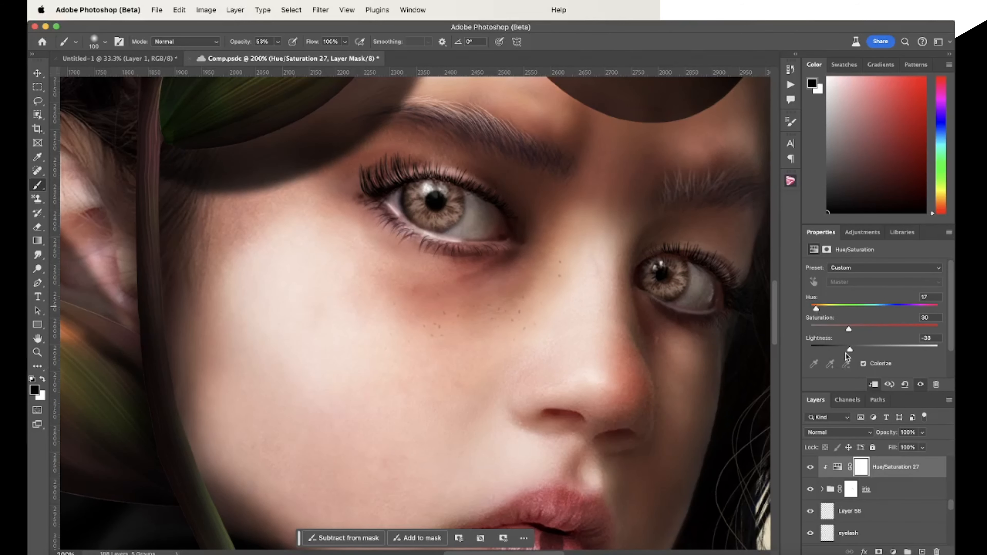
# Change the iris group's blending mode and set the Hue/Saturation adjustment's hue to 69
pyautogui.click(867, 489)
pyautogui.click(838, 432)
pyautogui.click(838, 474)
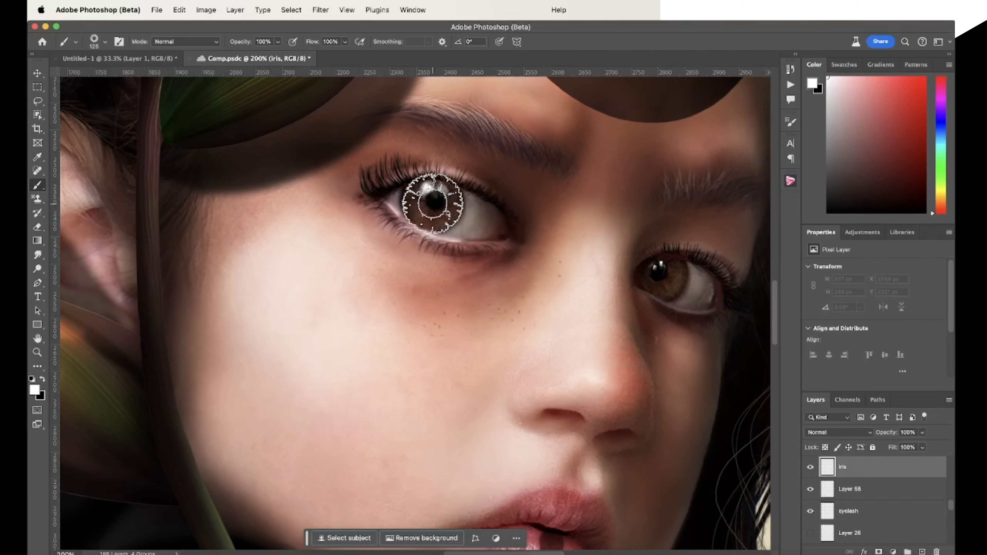
# Stamp a finely striped white iris brush over both eyes on the "iris" layer
pyautogui.click(432, 203)
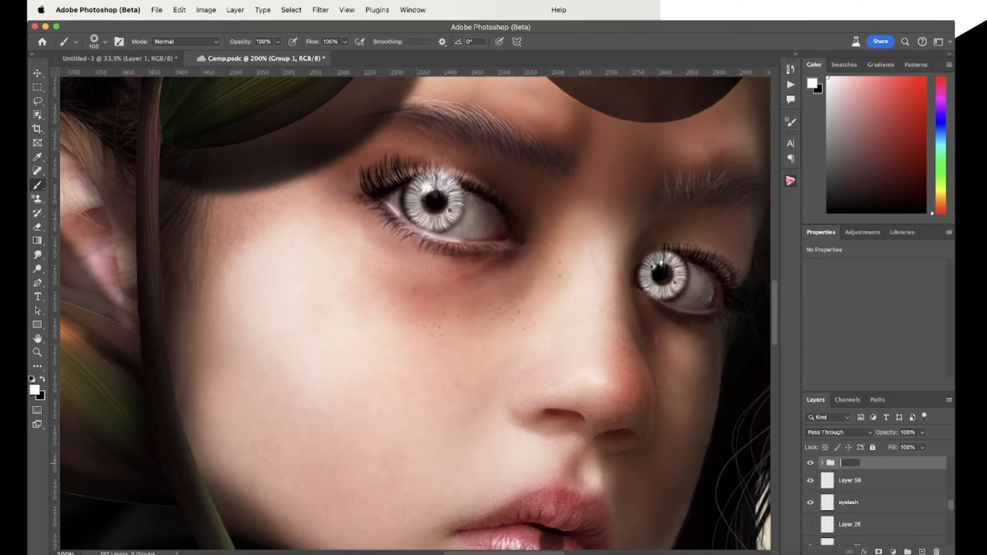
pyautogui.press('cmd+s')
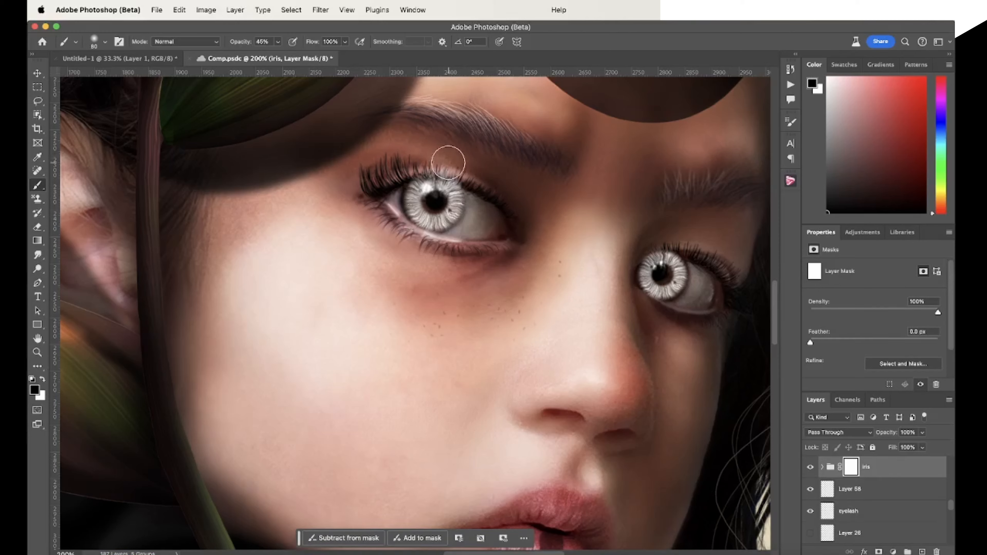
# Colorize the striped irises green with the clipped Hue/Saturation adjustment at hue 142, saturation 64 and lightness -61
pyautogui.click(863, 363)
pyautogui.moveTo(874, 346); pyautogui.dragTo(859, 350)
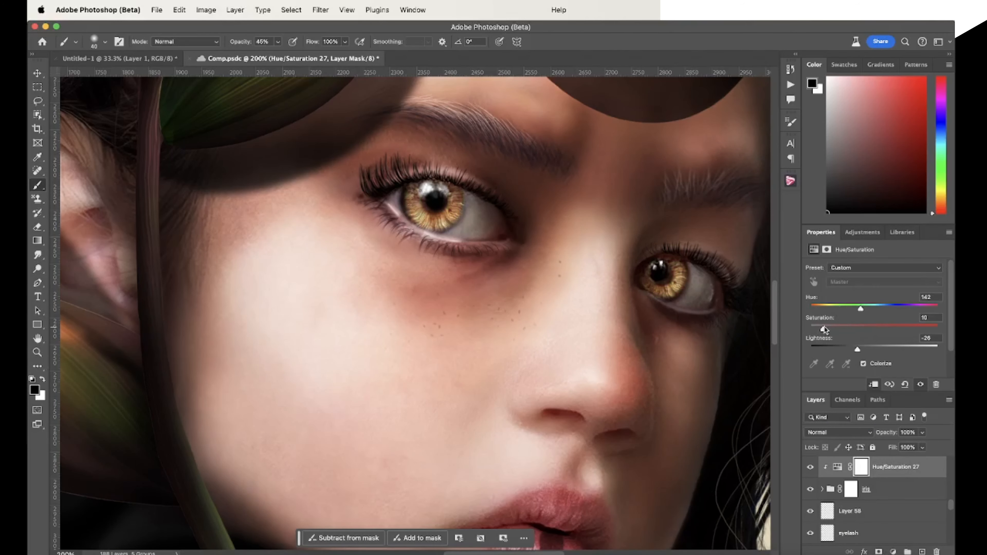
pyautogui.moveTo(823, 329); pyautogui.dragTo(892, 329)
pyautogui.moveTo(857, 349); pyautogui.dragTo(837, 349)
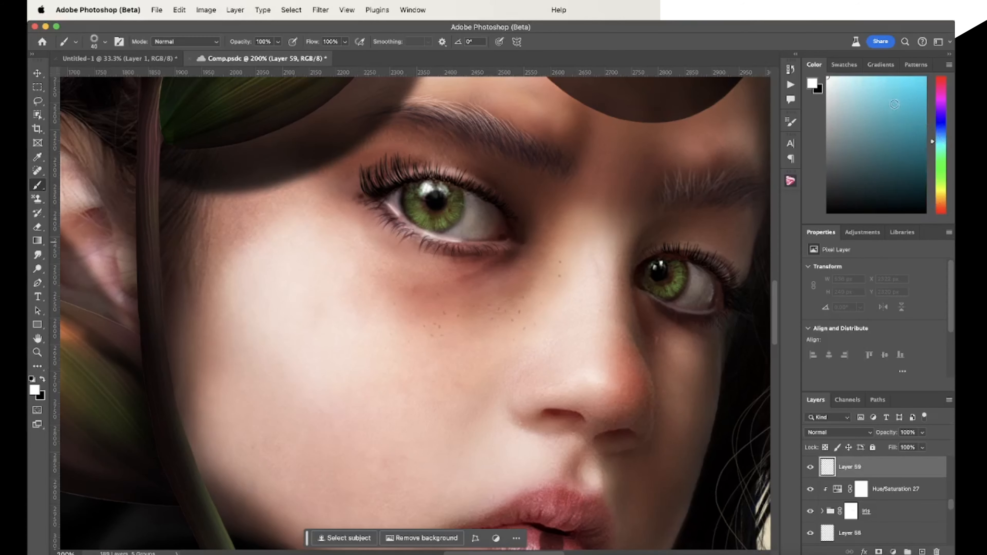
# Stamp smaller cyan iris rings around both pupils, naming their layer "blu" and changing its blending mode
pyautogui.moveTo(427, 194); pyautogui.dragTo(443, 206)
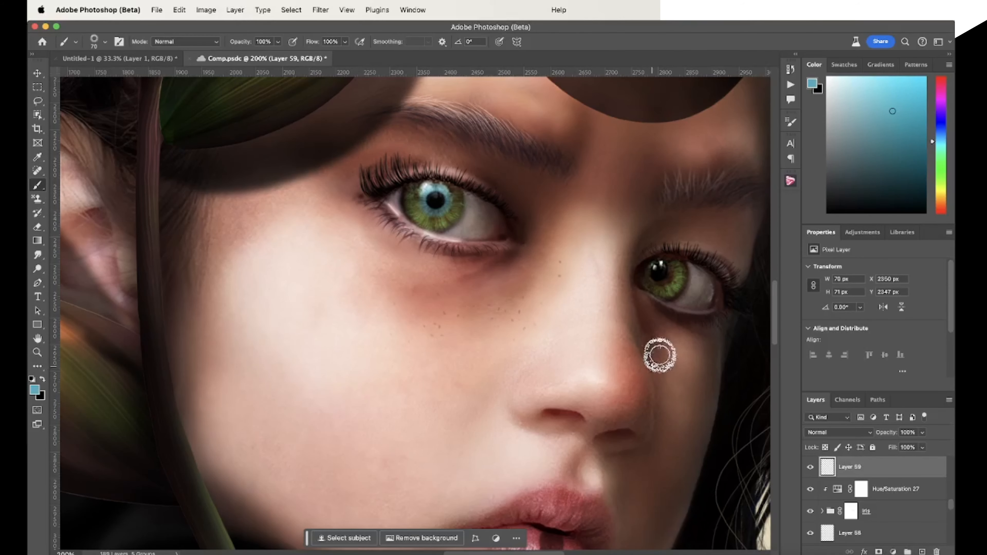
pyautogui.moveTo(657, 272); pyautogui.dragTo(667, 278)
pyautogui.doubleClick(849, 467)
pyautogui.write('blu')
pyautogui.click(838, 433)
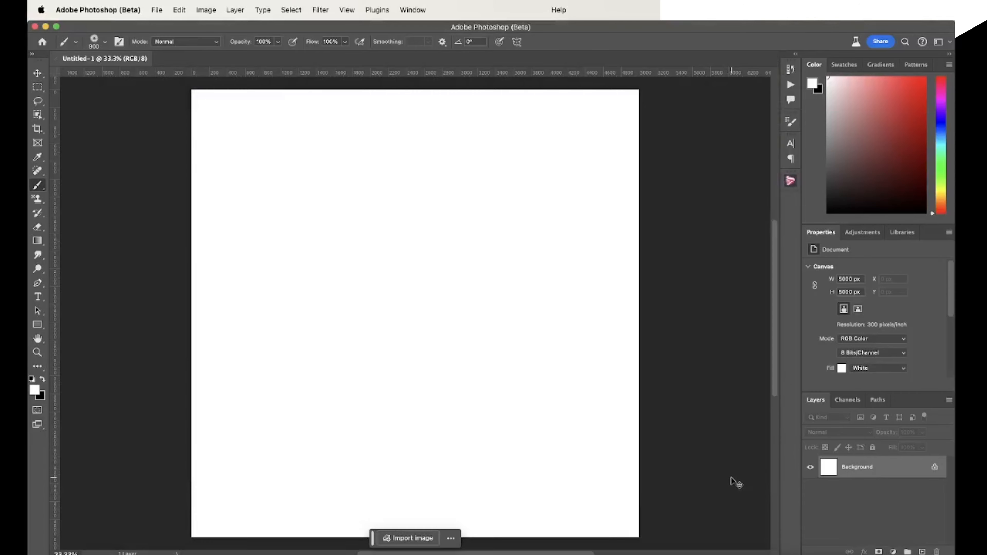
# Unlock the white background of the 5000 × 5000 px document, duplicate it, and invert both layers to black
pyautogui.click(935, 466)
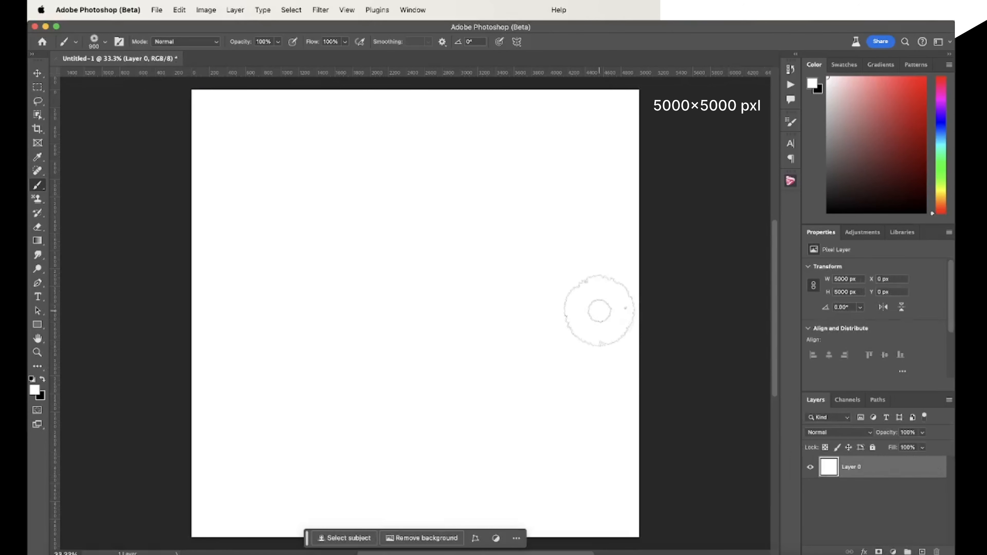
pyautogui.press('super+j')
pyautogui.press('super+i')
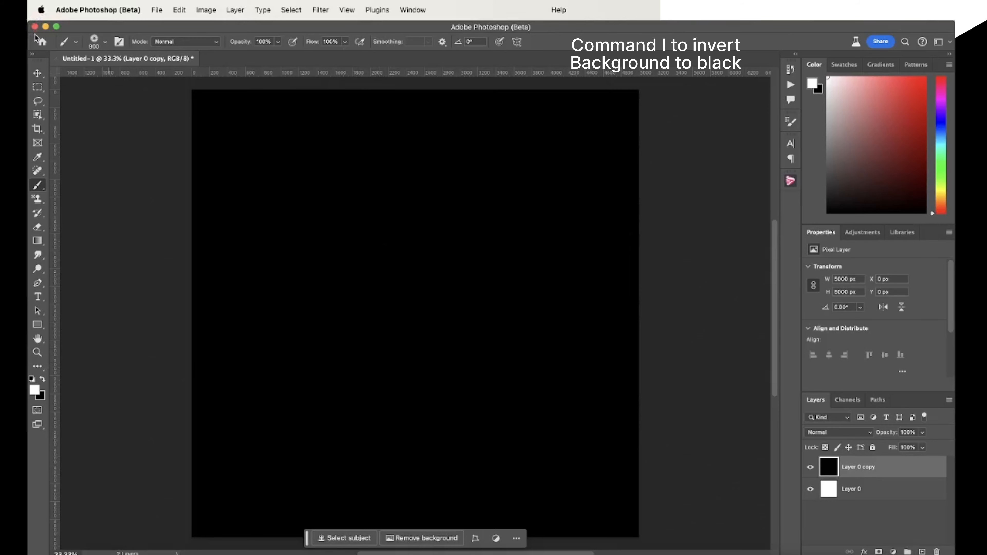
pyautogui.press('v')
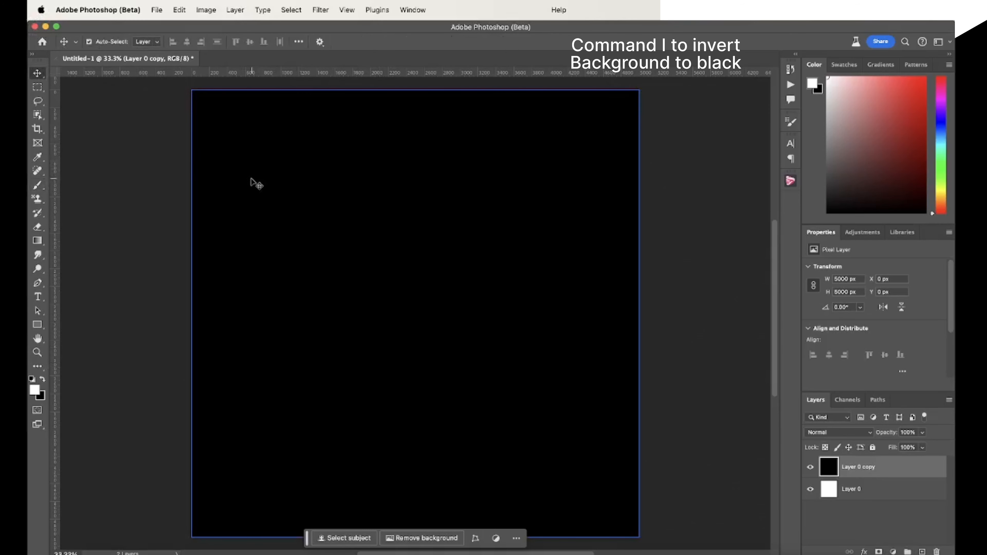
pyautogui.click(867, 489)
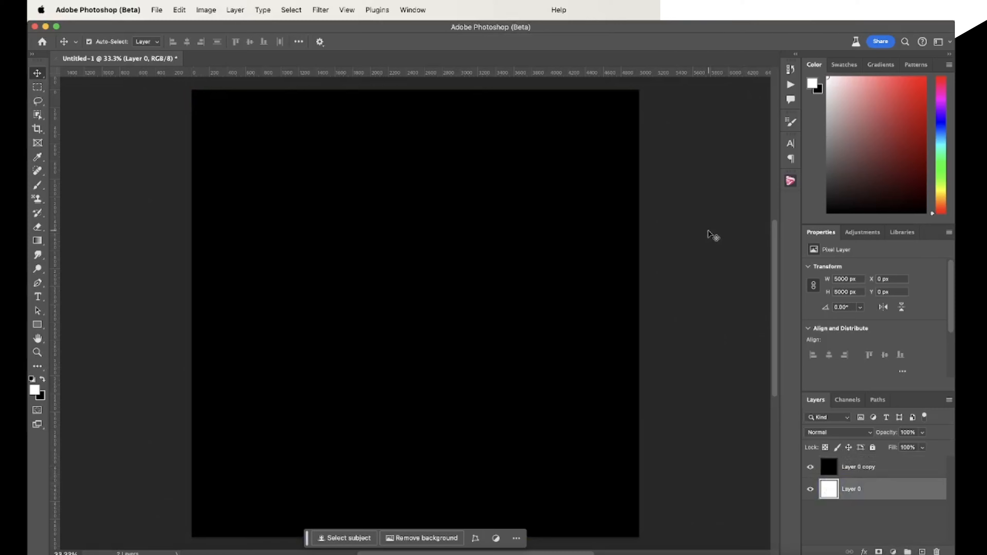
pyautogui.press('super+i')
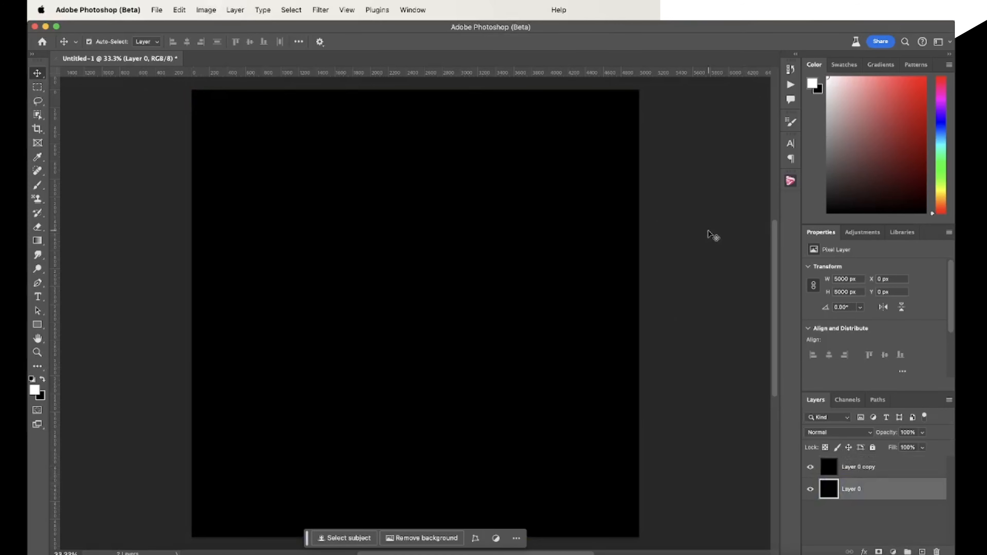
# Render Difference Clouds on Layer 0 copy
pyautogui.click(885, 466)
pyautogui.click(321, 10)
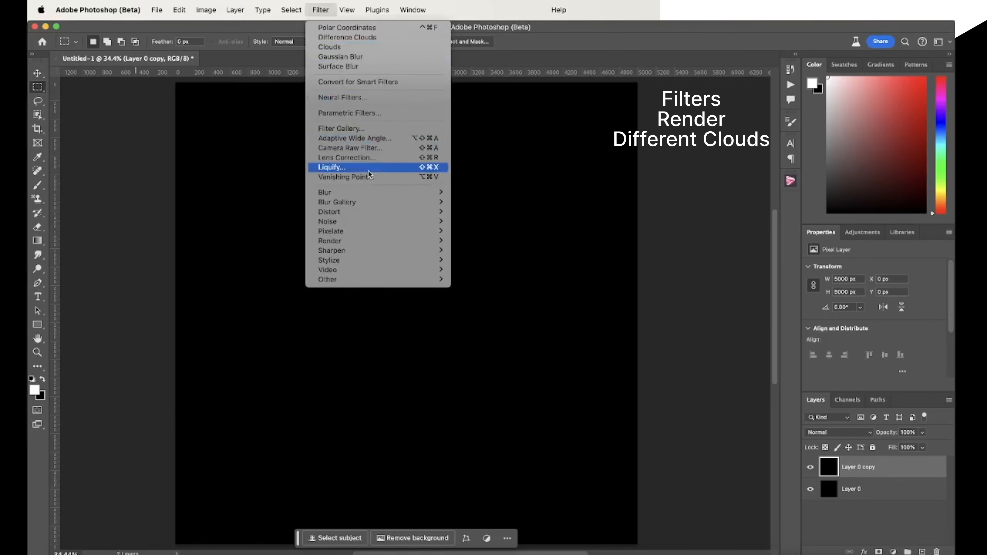
pyautogui.moveTo(374, 214)
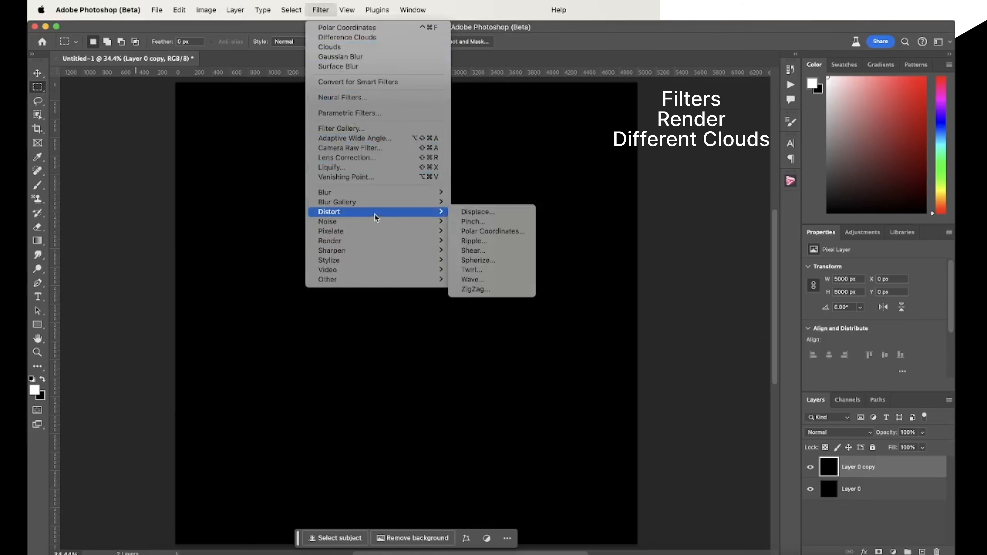
pyautogui.moveTo(375, 241)
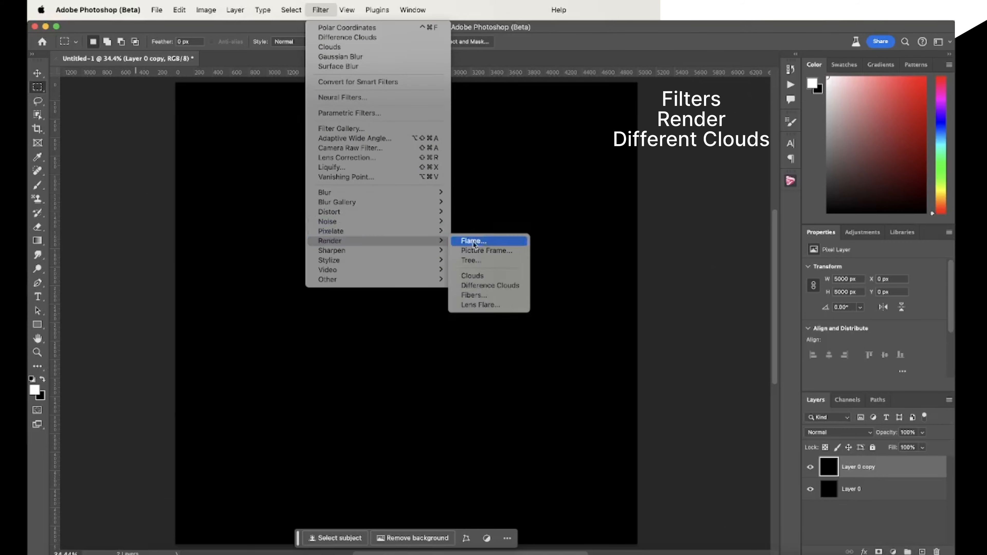
pyautogui.click(505, 285)
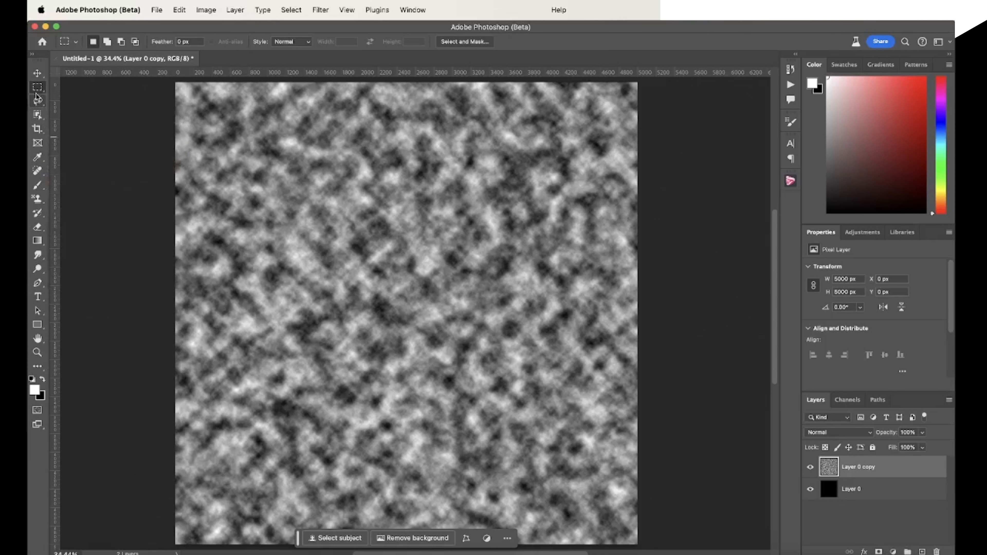
# Mask the clouds to a full-width horizontal band about 1174 px high across the canvas middle, and feather the mask by 253 px
pyautogui.moveTo(174, 269); pyautogui.dragTo(638, 382)
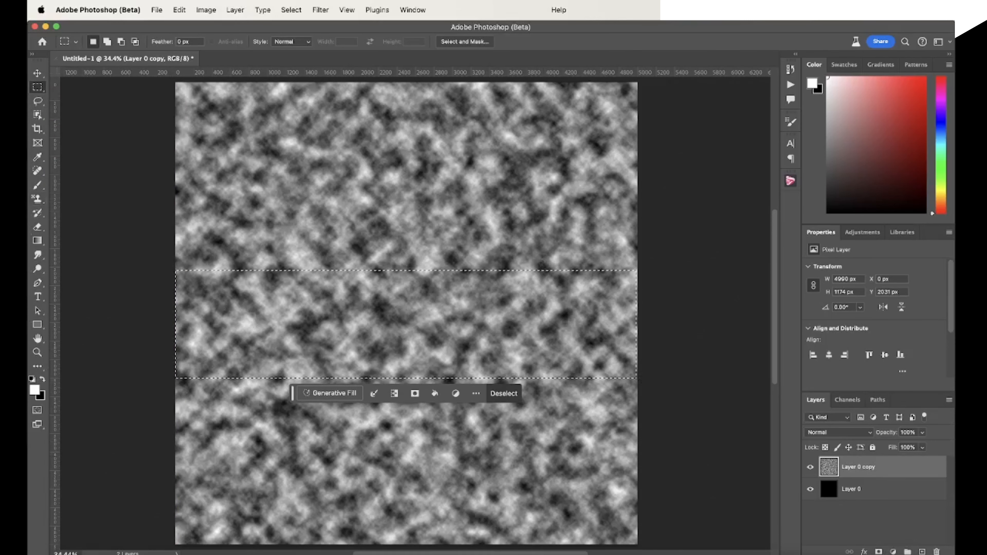
pyautogui.click(879, 551)
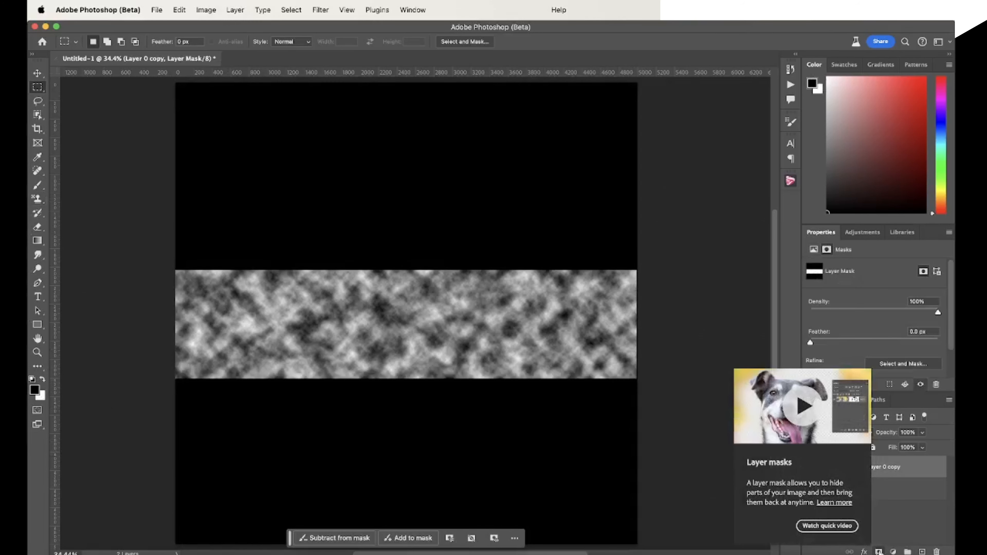
pyautogui.moveTo(812, 344); pyautogui.dragTo(916, 343)
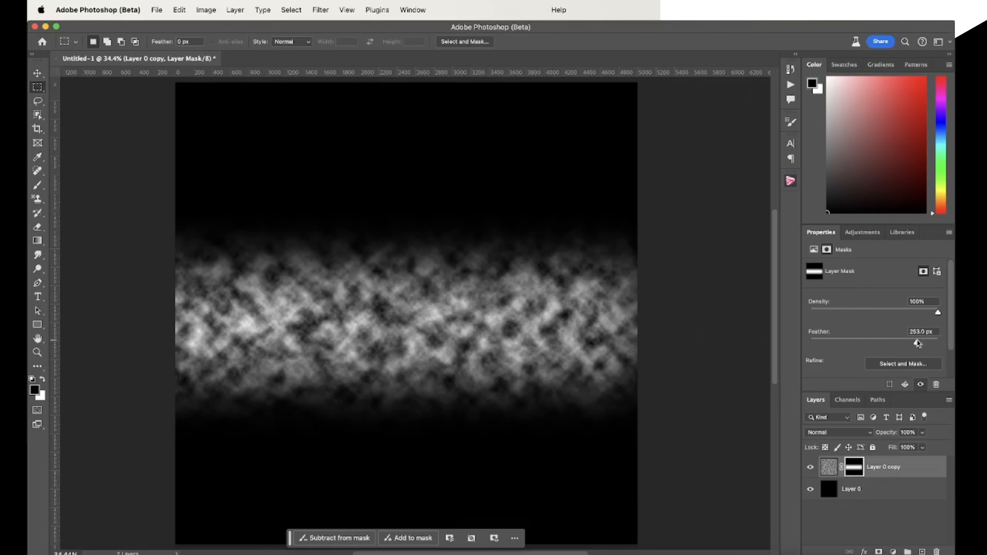
# Duplicate the masked cloud layer twice
pyautogui.click(827, 471)
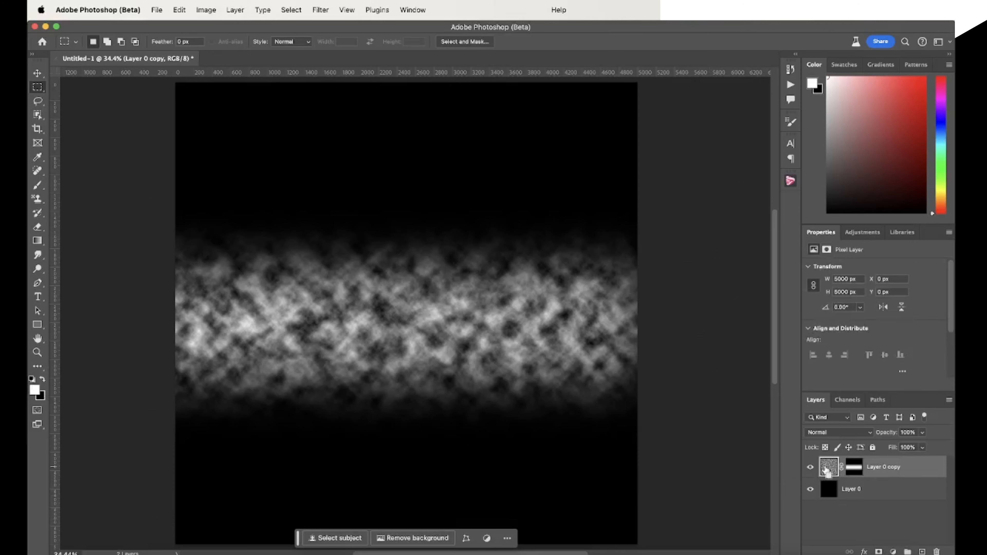
pyautogui.press('super+j')
pyautogui.press('super+j')
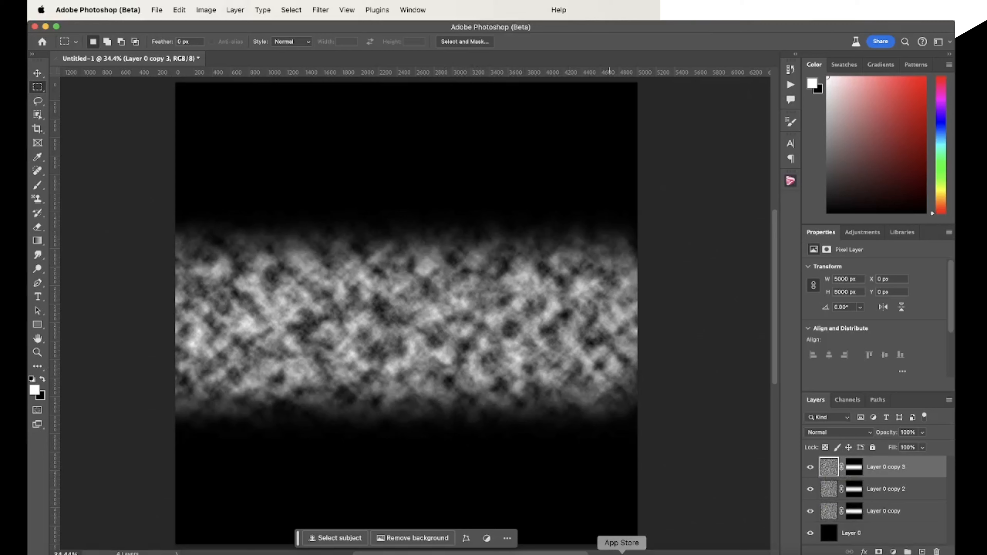
# Try to move the topmost cloud copy horizontally past the canvas's right edge
pyautogui.press('v')
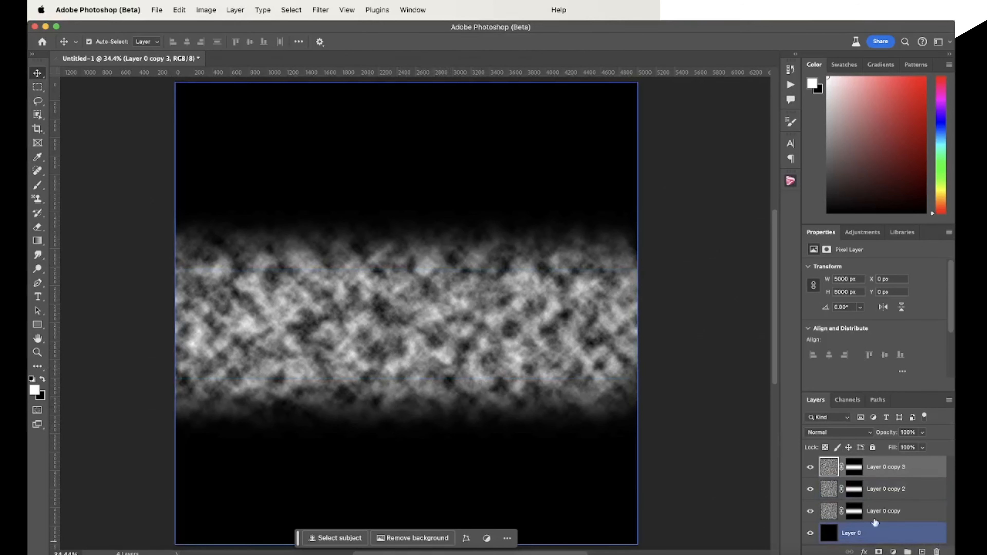
pyautogui.click(448, 452)
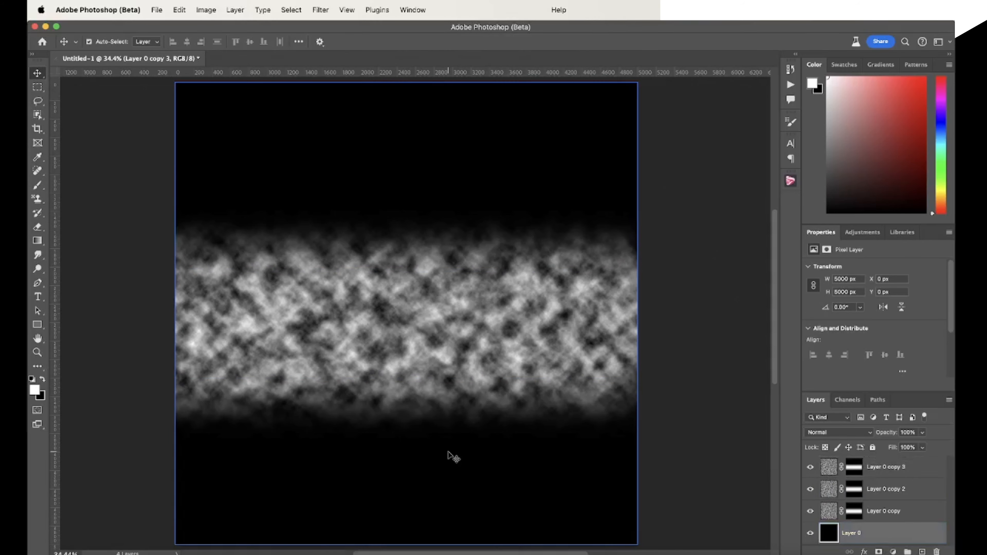
pyautogui.click(480, 337)
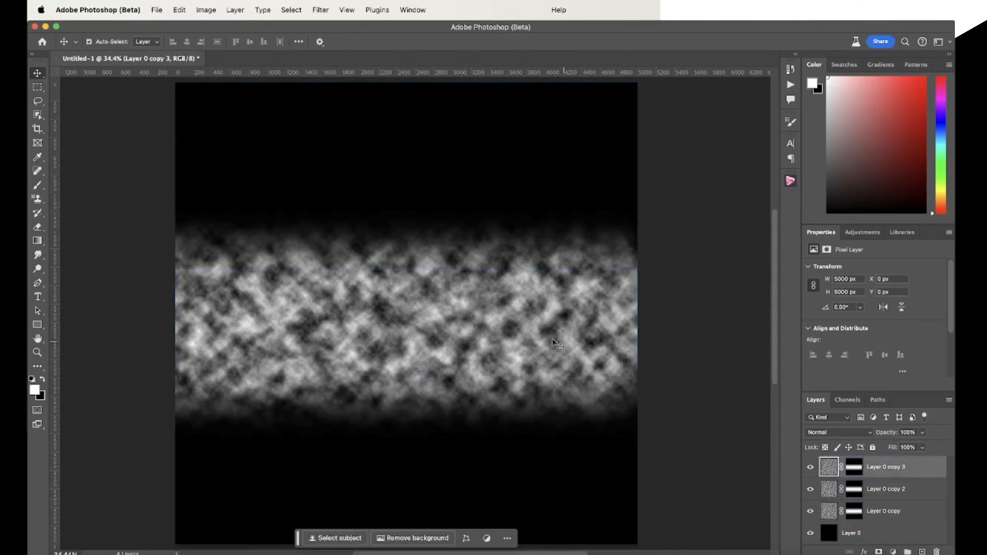
pyautogui.moveTo(505, 336); pyautogui.dragTo(820, 333)
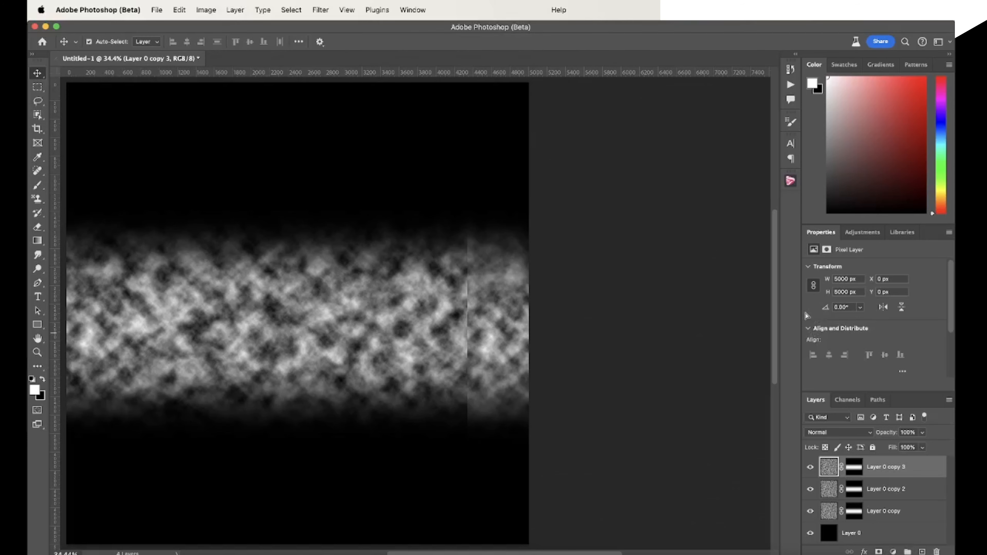
# Shift Layer 0 copy 2 left by almost one canvas width, with its centre at about X -2394 px
pyautogui.hscroll(-10, 443, 338)
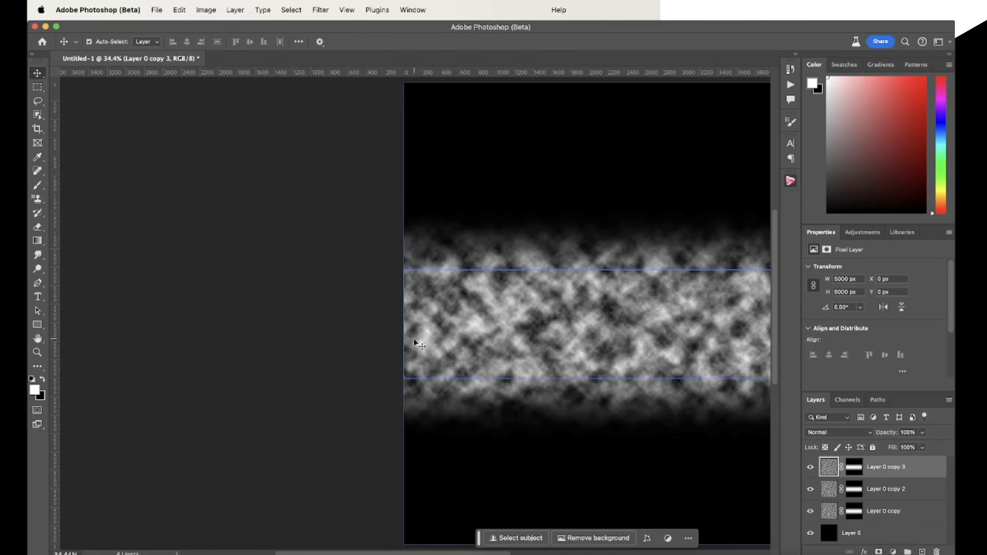
pyautogui.click(38, 352)
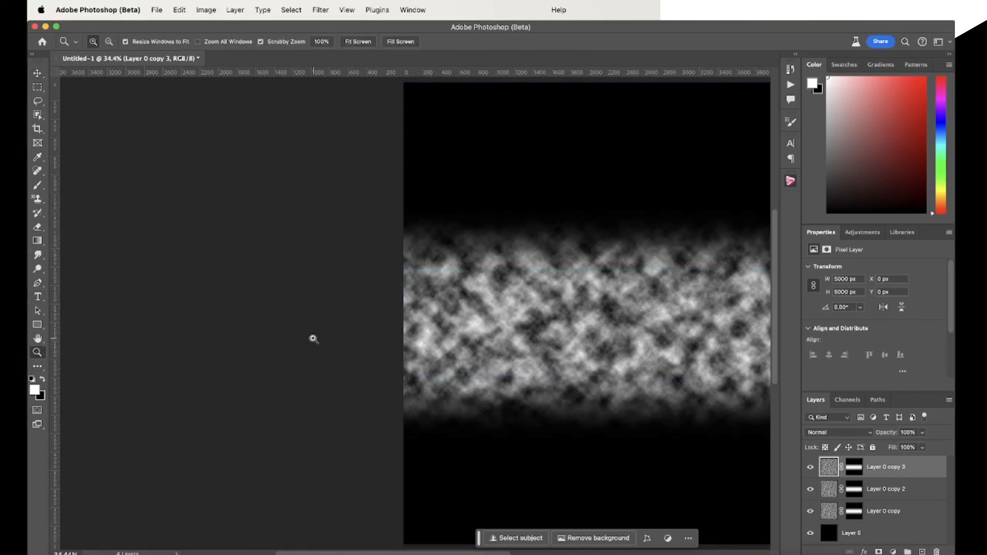
pyautogui.click(109, 42)
pyautogui.click(249, 281)
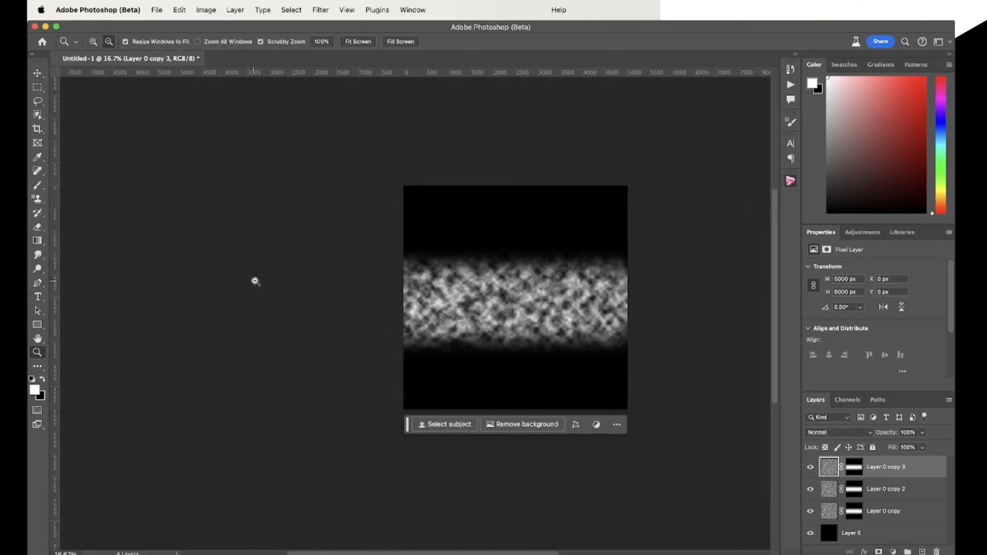
pyautogui.hscroll(5, 326, 297)
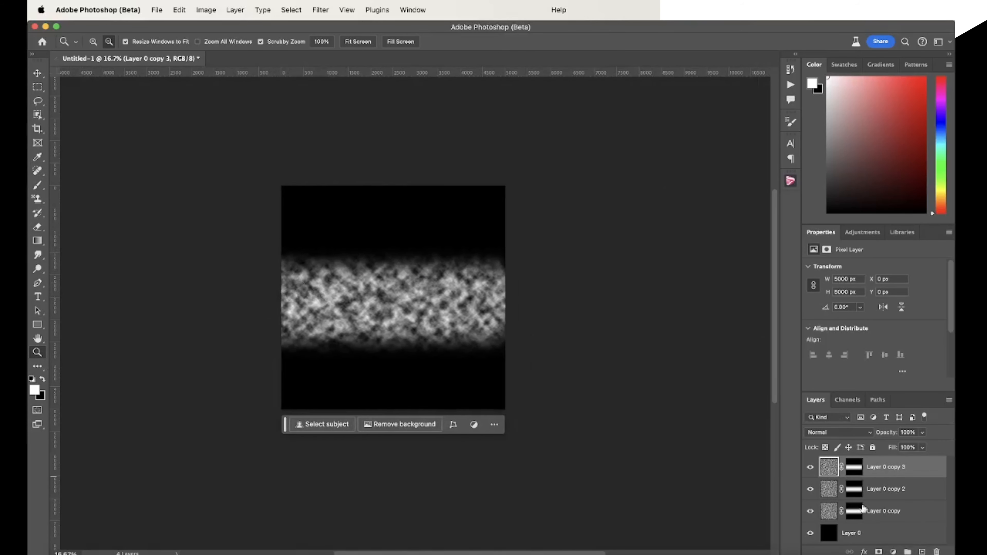
pyautogui.click(830, 491)
pyautogui.press('super+t')
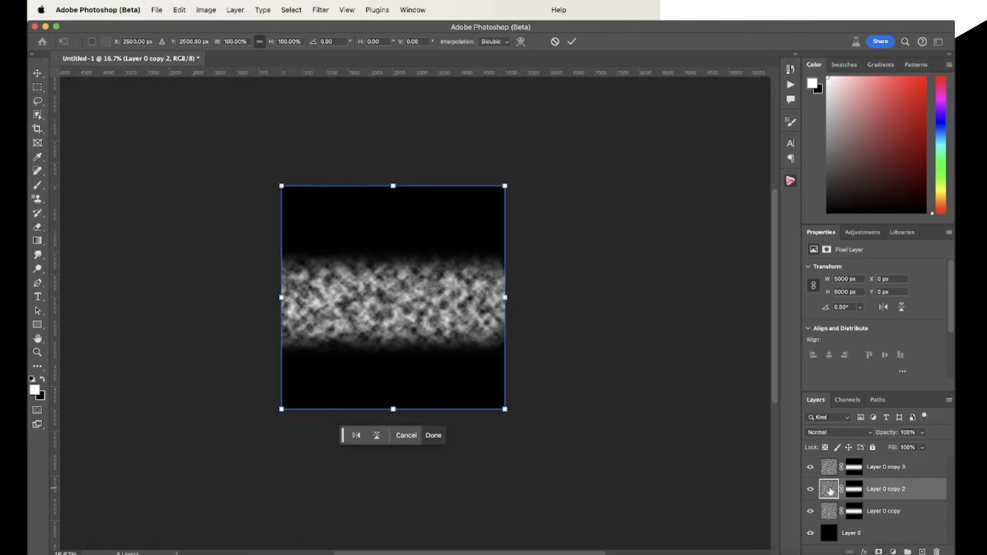
pyautogui.moveTo(414, 319); pyautogui.dragTo(182, 313)
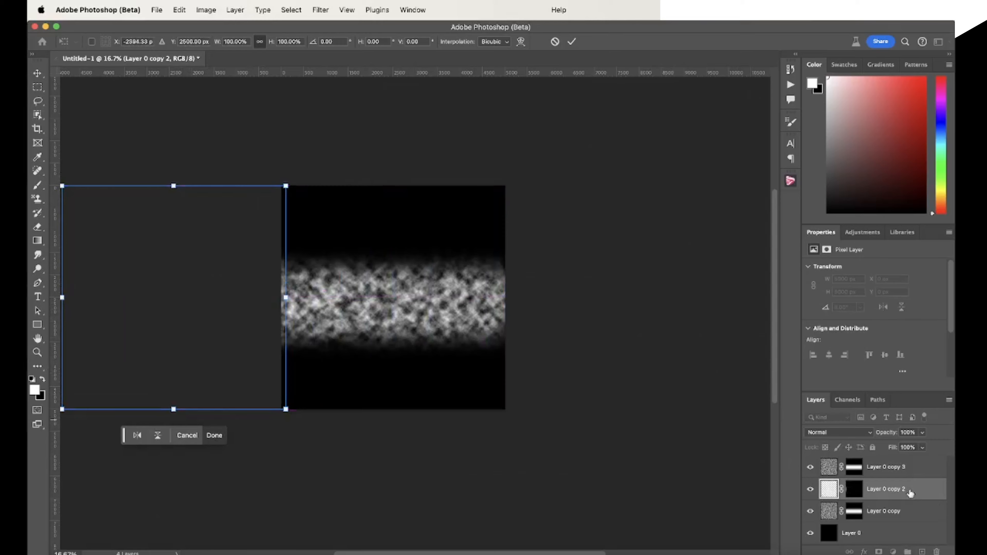
# Shift Layer 0 copy 3 right by almost one canvas width so it continues the cloud band beyond the canvas
pyautogui.click(900, 466)
pyautogui.press('super+t')
pyautogui.moveTo(432, 323); pyautogui.dragTo(650, 322)
pyautogui.press('Return')
# Merge the three cloud band layers into a single layer
pyautogui.press('z')
pyautogui.keyDown('shift'); pyautogui.click(889, 508); pyautogui.keyUp('shift')
pyautogui.press('super+e')
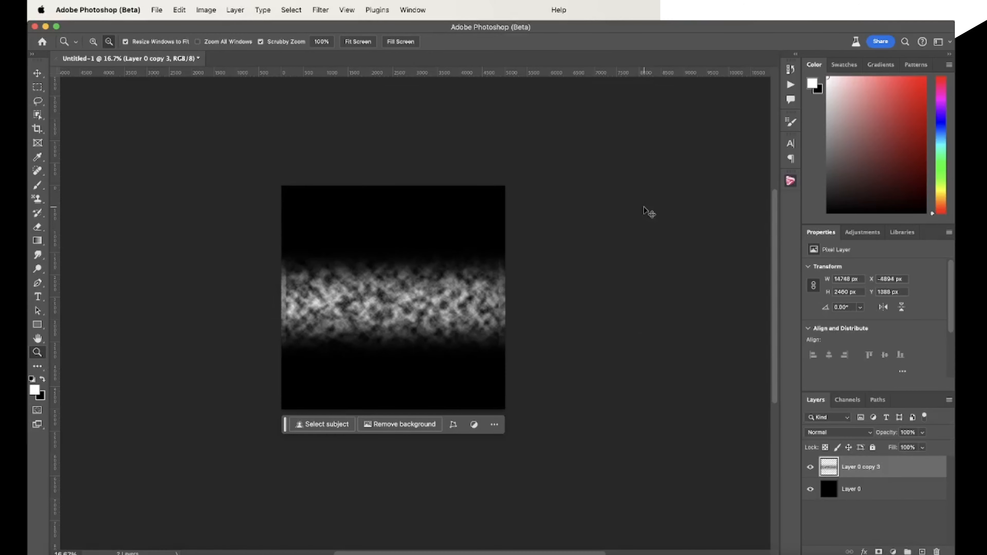
# Scale the merged cloud band proportionally to about 34.96% so its full length just spans the canvas width
pyautogui.press('super+t')
pyautogui.moveTo(393, 246); pyautogui.dragTo(412, 301)
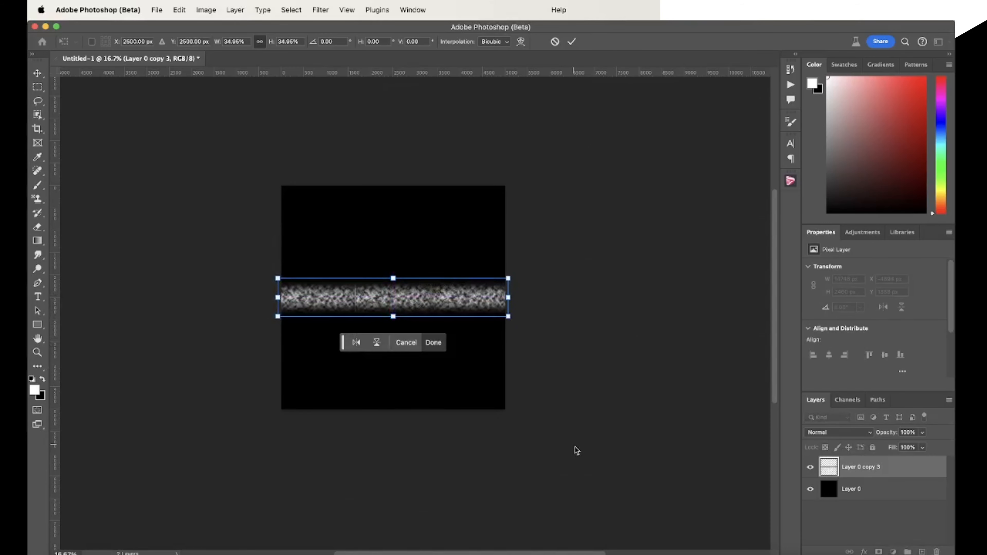
pyautogui.press('Return')
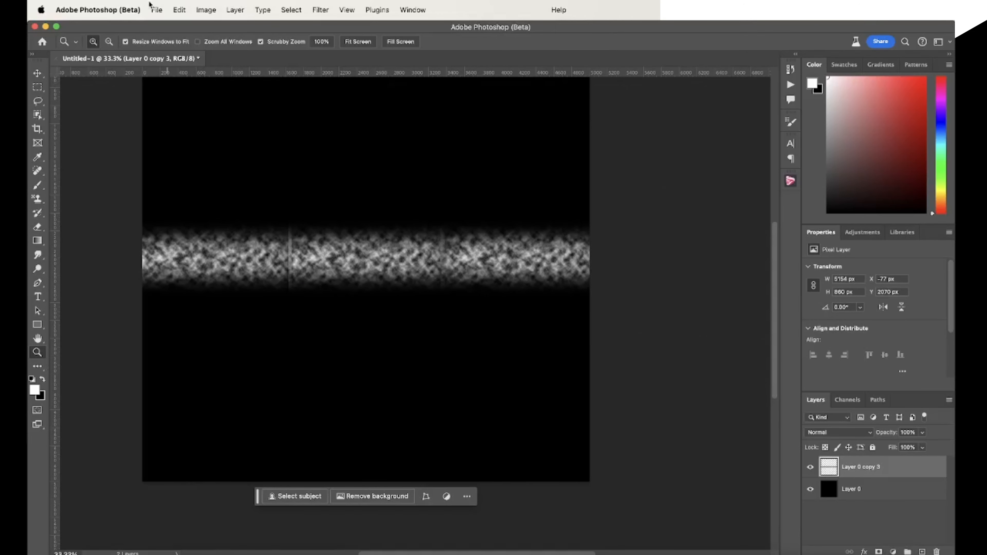
# Distort the cloud band vertically to about 206.28% of its height, keeping its width unchanged
pyautogui.click(185, 11)
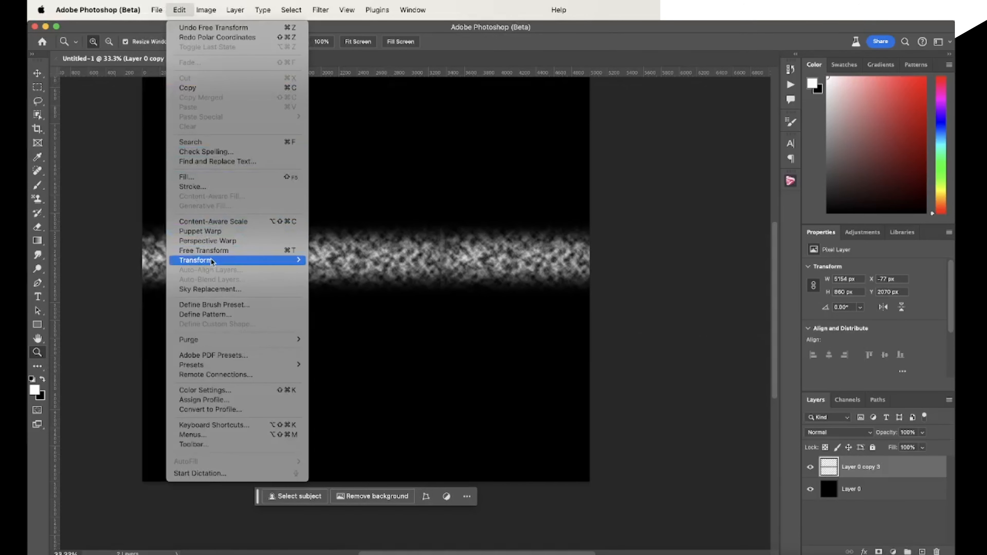
pyautogui.moveTo(301, 268)
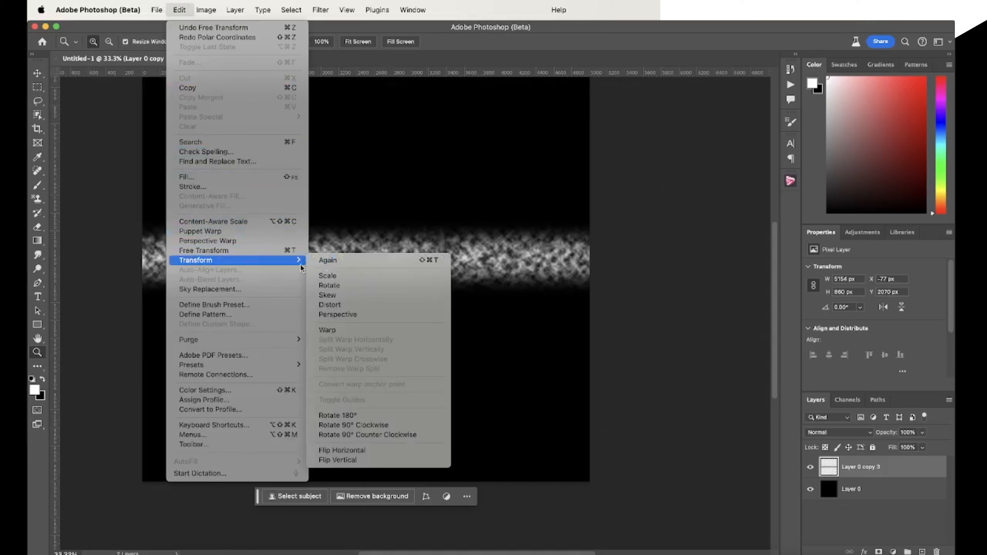
pyautogui.click(403, 305)
pyautogui.moveTo(366, 220); pyautogui.dragTo(366, 158)
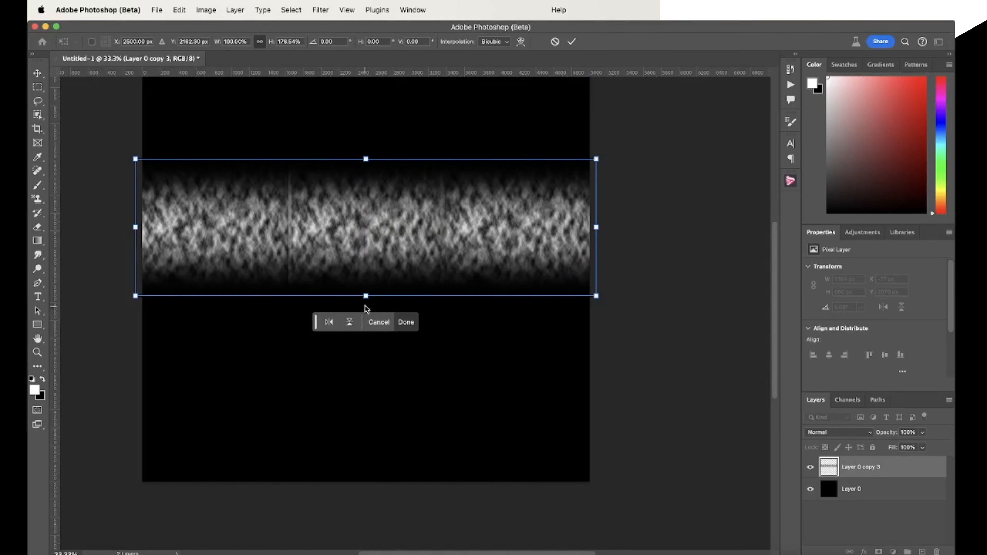
pyautogui.moveTo(365, 297); pyautogui.dragTo(360, 318)
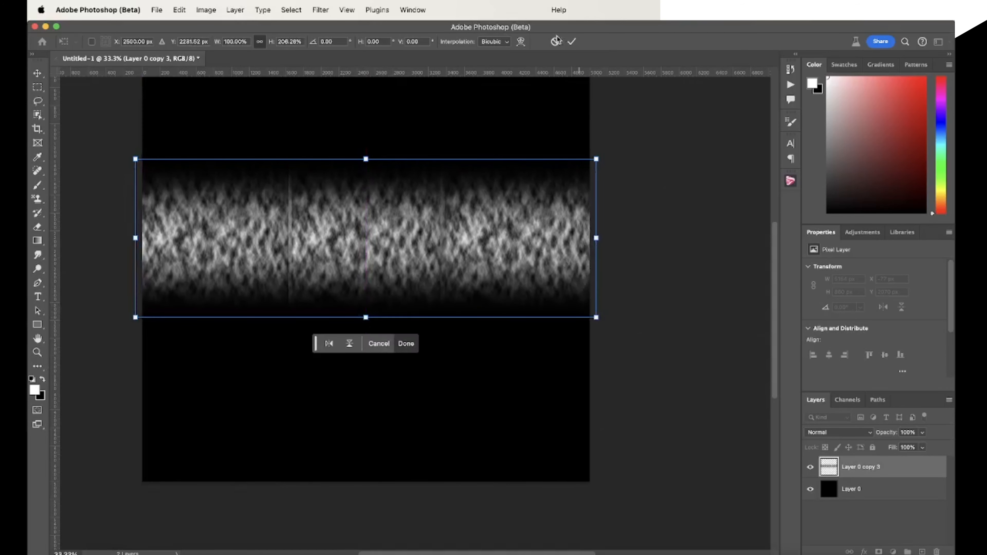
pyautogui.click(572, 41)
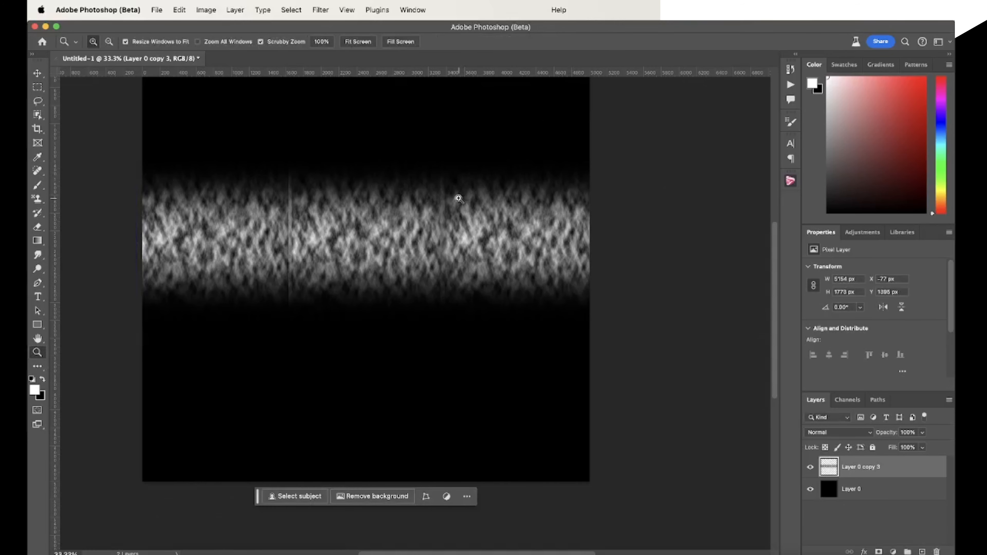
# Try the Polar Coordinates filter on the stretched cloud band and undo it
pyautogui.hscroll(-3, 450, 201)
pyautogui.scroll(3, 450, 201)
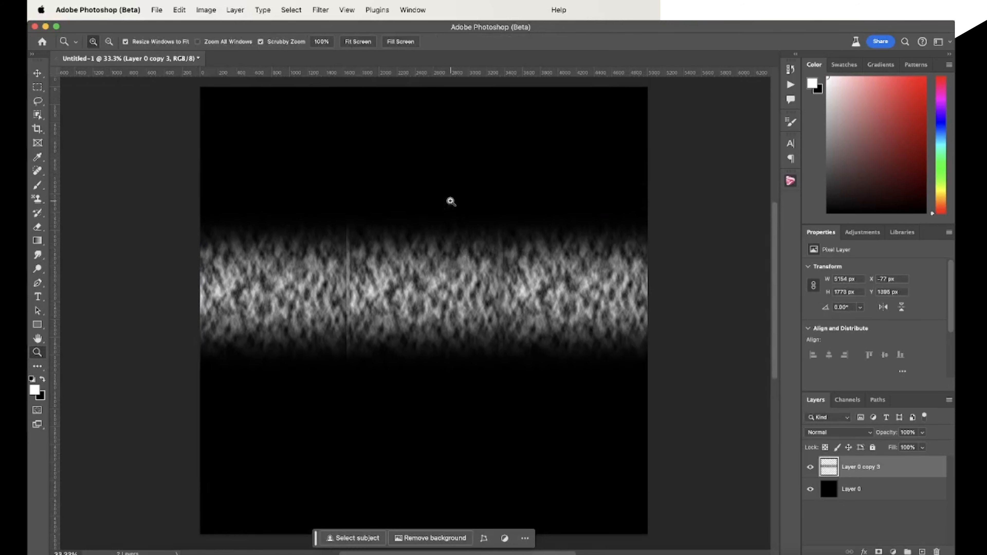
pyautogui.click(321, 11)
pyautogui.click(346, 27)
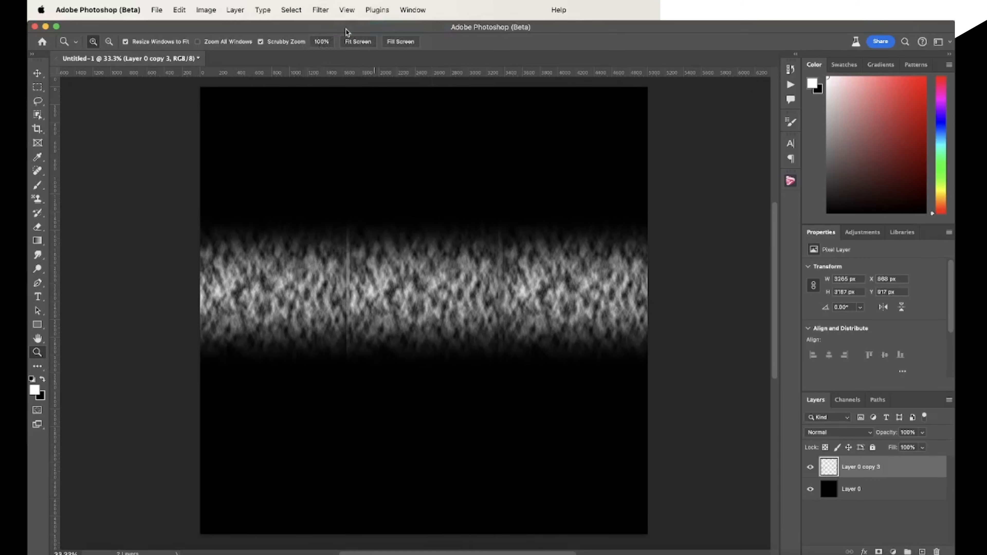
pyautogui.press('super+z')
# Distort the cloud band vertically again, extending both its upper and lower edges to a height of about 2694 px
pyautogui.click(179, 10)
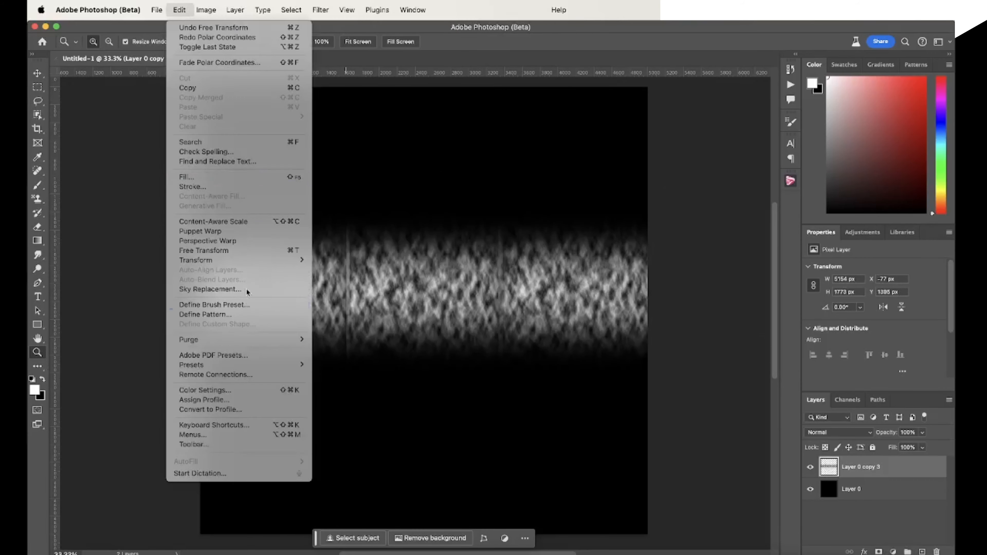
pyautogui.moveTo(241, 260)
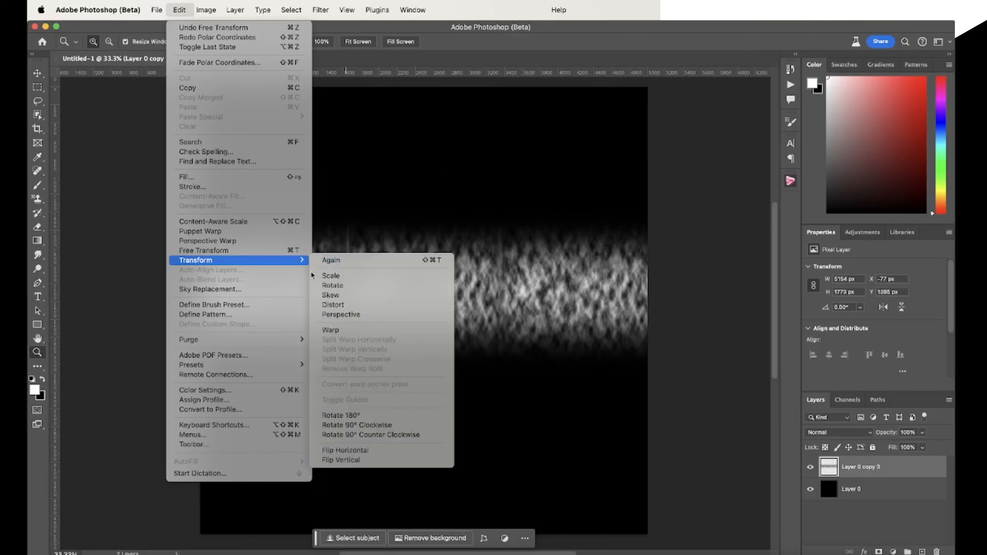
pyautogui.click(347, 305)
pyautogui.moveTo(426, 204); pyautogui.dragTo(425, 174)
pyautogui.moveTo(426, 373); pyautogui.dragTo(428, 422)
pyautogui.click(572, 41)
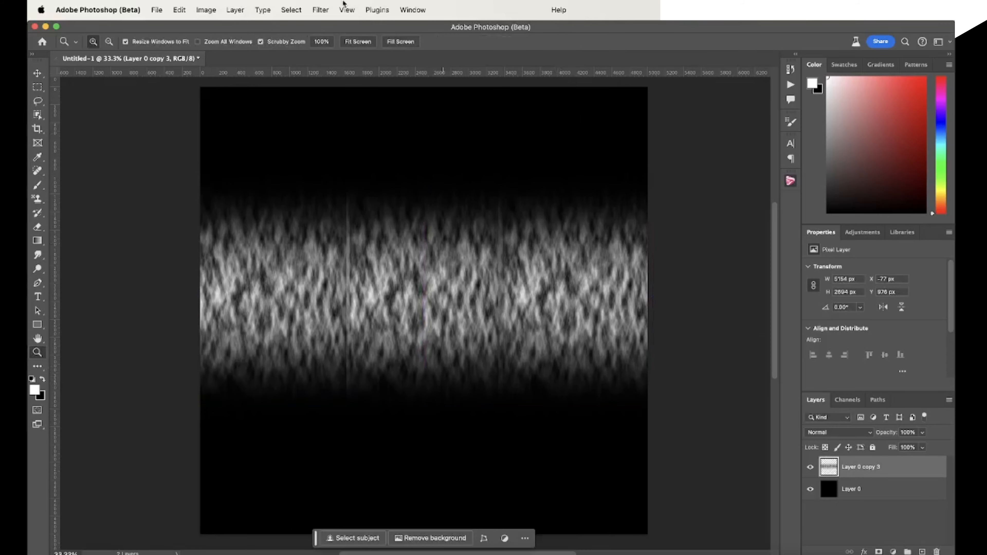
# Apply the Polar Coordinates distortion filter to the cloud band, using Rectangular to Polar, to form the iris ring
pyautogui.click(319, 10)
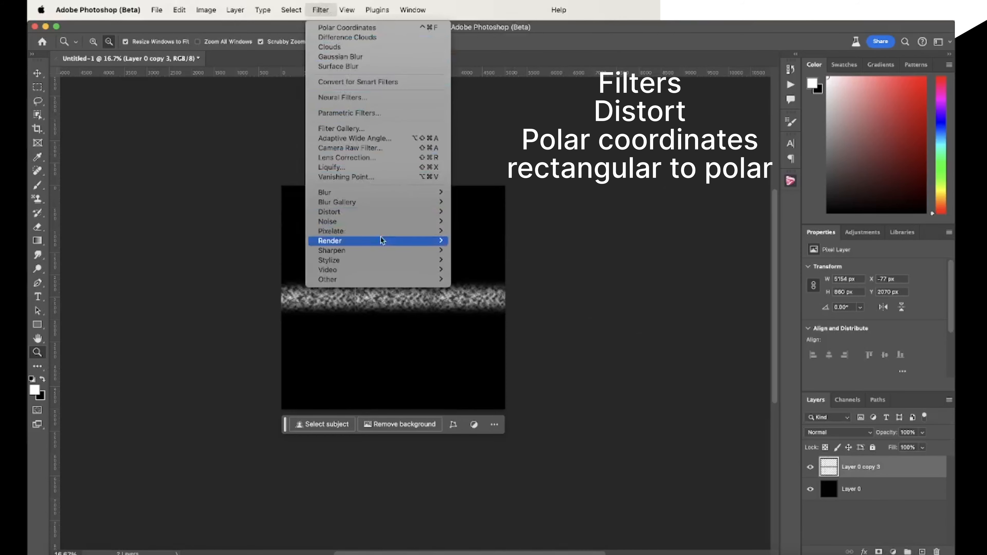
pyautogui.moveTo(380, 216)
pyautogui.click(490, 231)
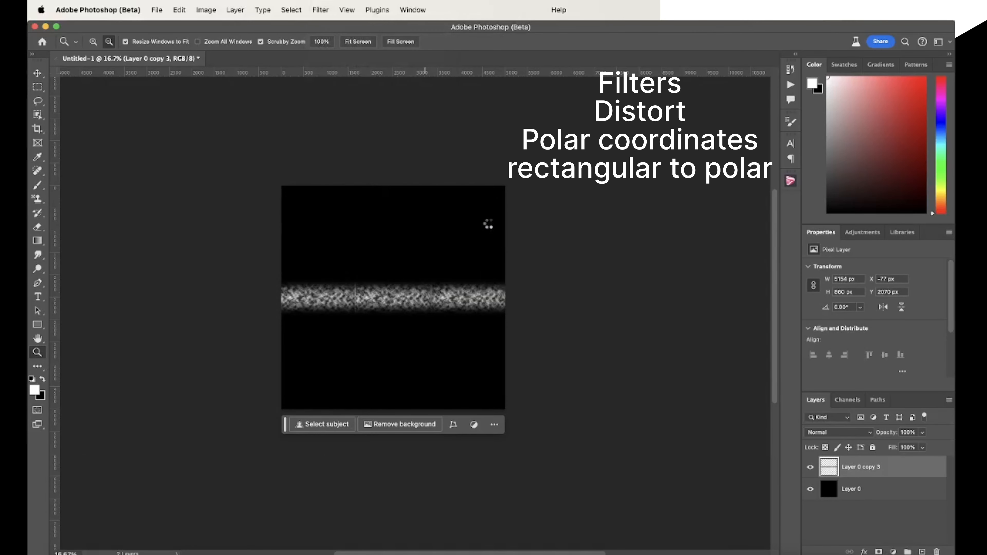
pyautogui.click(394, 309)
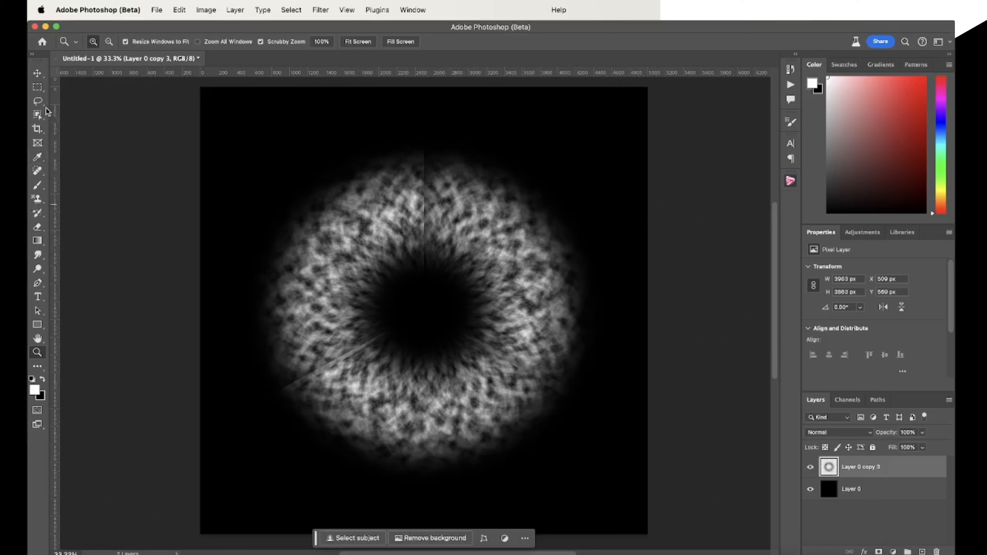
# Lasso the vertical seam at the top of the iris ring and replace it using Generative Fill without a prompt
pyautogui.click(38, 101)
pyautogui.moveTo(432, 232); pyautogui.dragTo(431, 173)
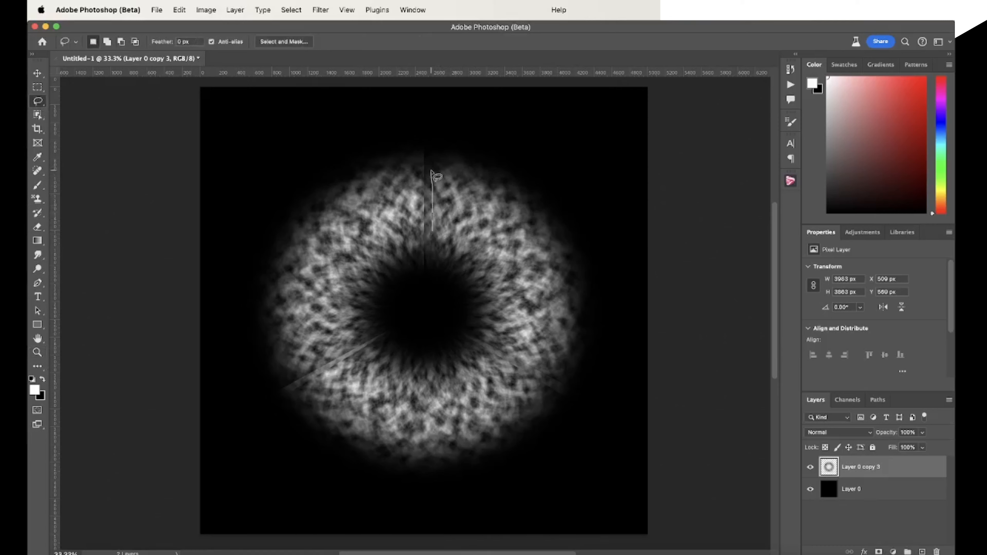
pyautogui.moveTo(434, 255); pyautogui.dragTo(434, 255)
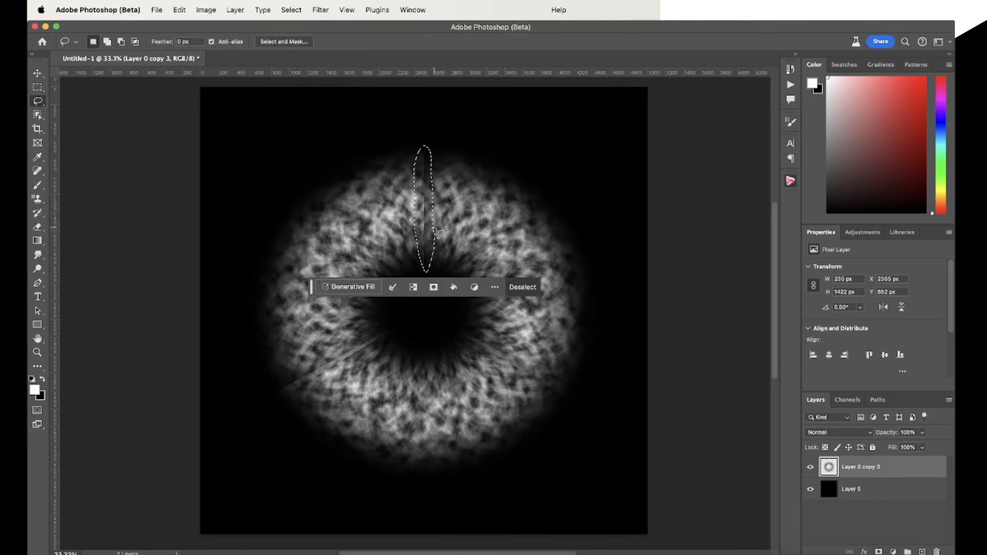
pyautogui.click(364, 288)
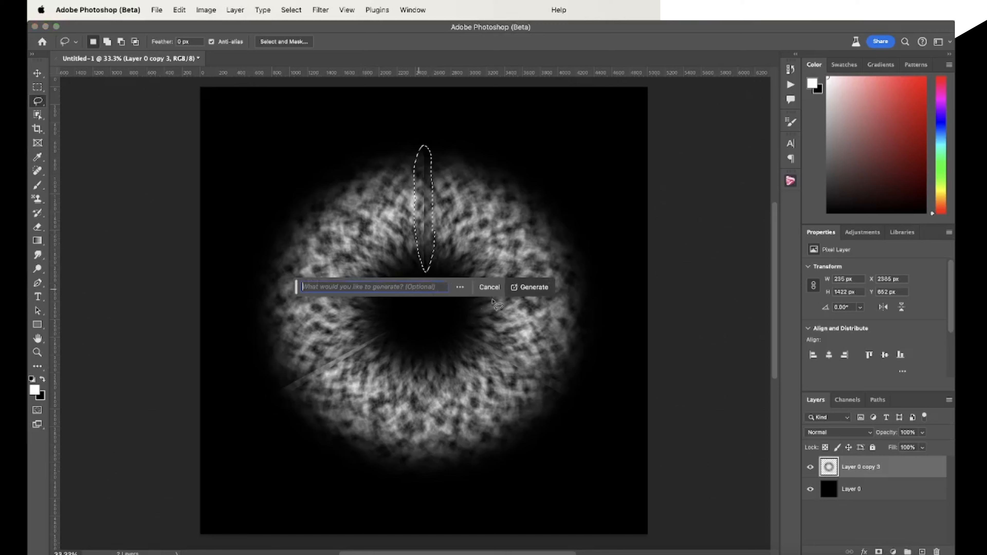
pyautogui.click(530, 288)
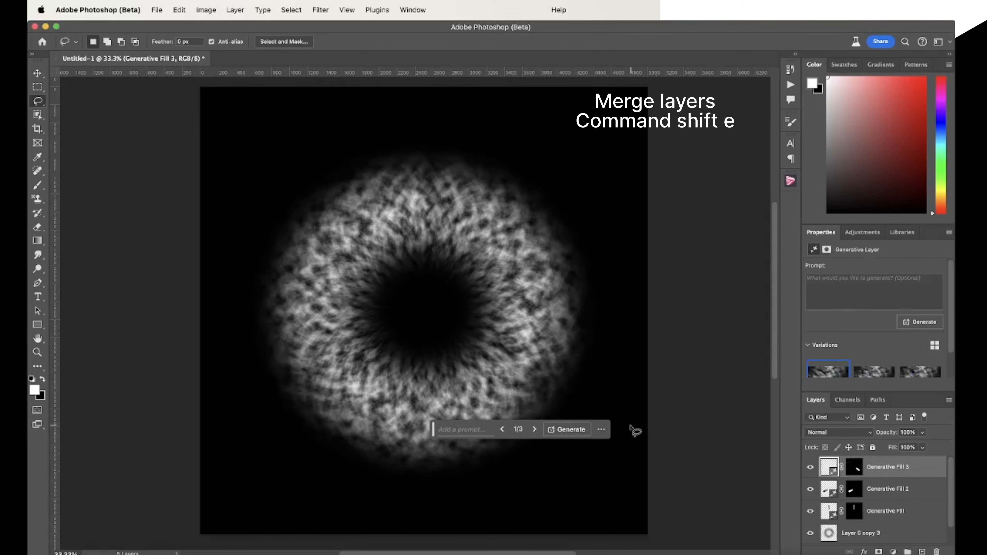
# Stamp all visible layers into one new layer and invert it to a dark iris on white
pyautogui.press('super+alt+shift+e')
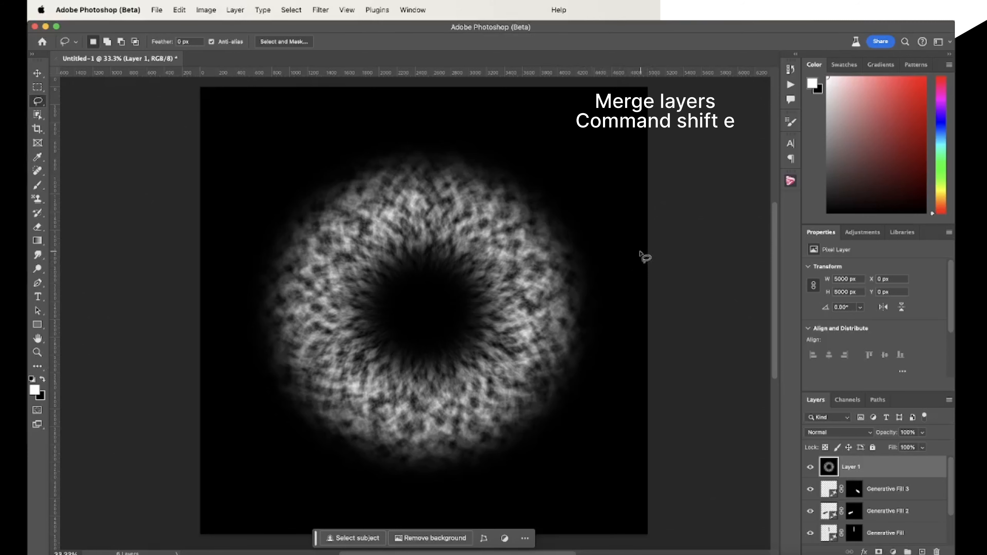
pyautogui.press('super+i')
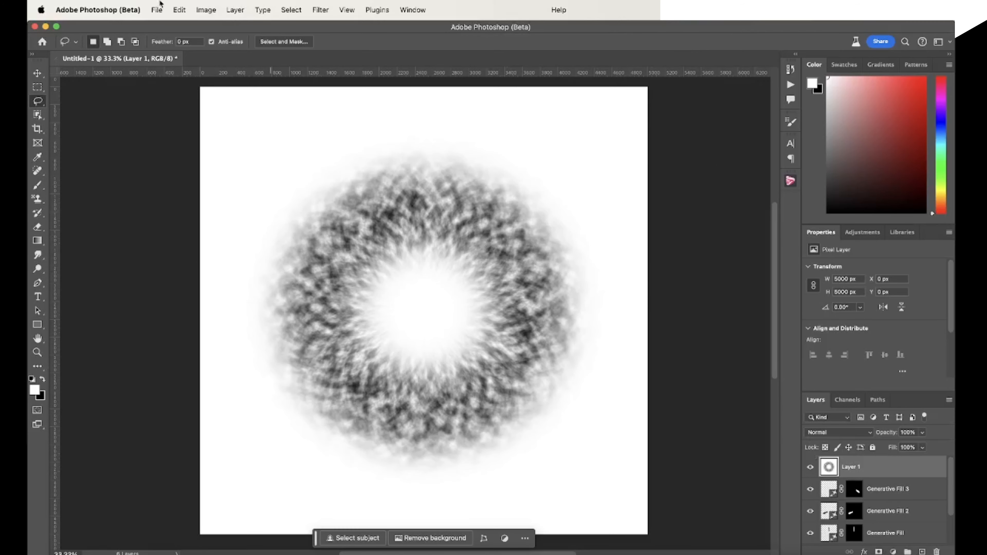
# Define the inverted iris as a brush preset named Iris001
pyautogui.click(180, 11)
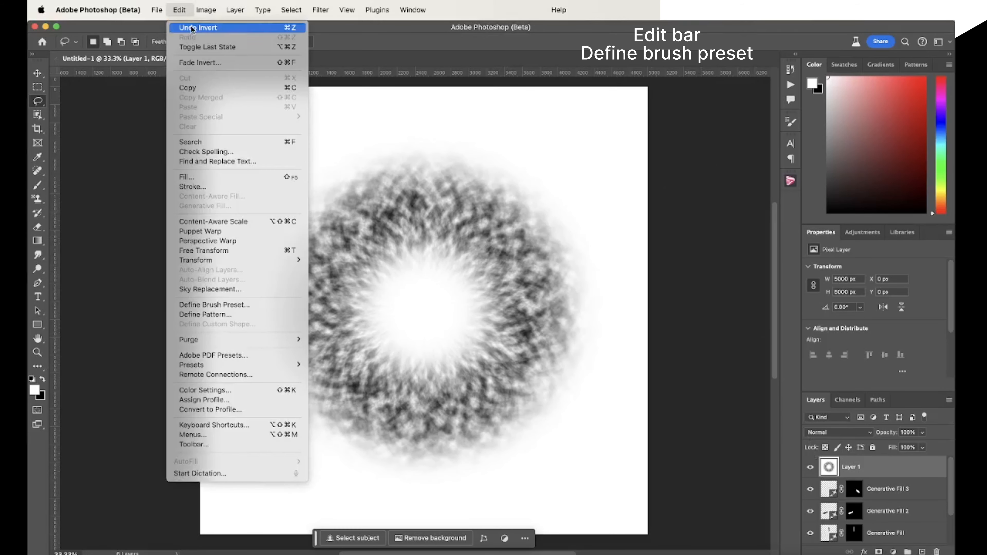
pyautogui.click(240, 305)
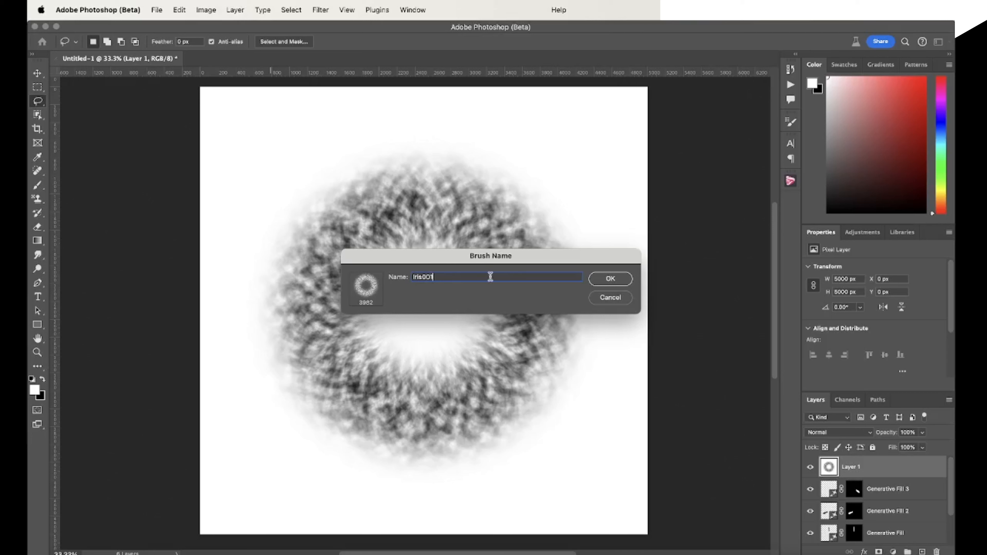
pyautogui.press('Return')
# Activate the Brush tool and invert Layer 1 back to a light iris on black
pyautogui.press('b')
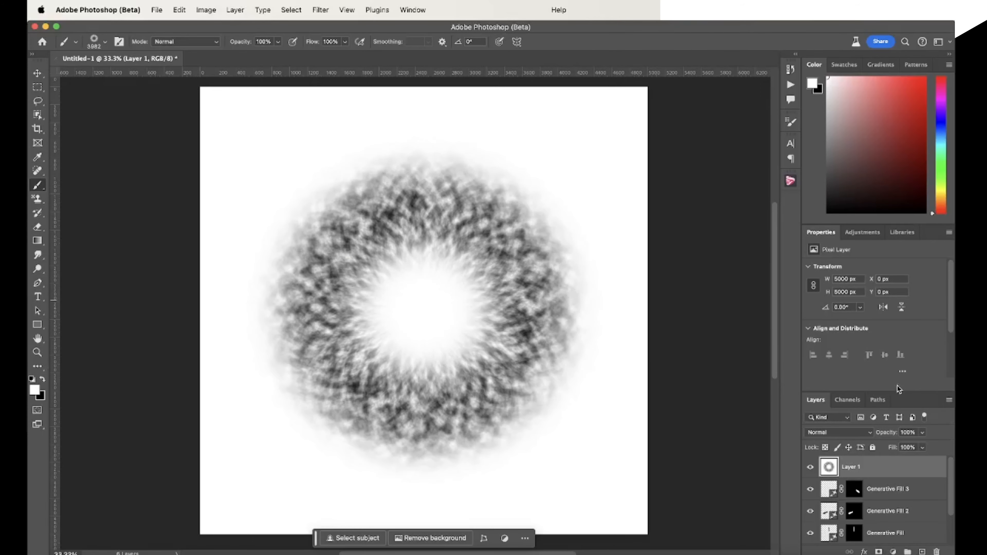
pyautogui.press('super+i')
# Reduce the iris brush to 1300 px and stamp a white test iris in the canvas's upper-left corner
pyautogui.press('[')
pyautogui.press('[')
pyautogui.press('[')
pyautogui.press('[')
pyautogui.press('[')
pyautogui.press('[')
pyautogui.press('[')
pyautogui.press('[')
pyautogui.press('[')
pyautogui.press('[')
pyautogui.press('[')
pyautogui.press('[')
pyautogui.press('[')
pyautogui.press('[')
pyautogui.press('[')
pyautogui.press('[')
pyautogui.press('[')
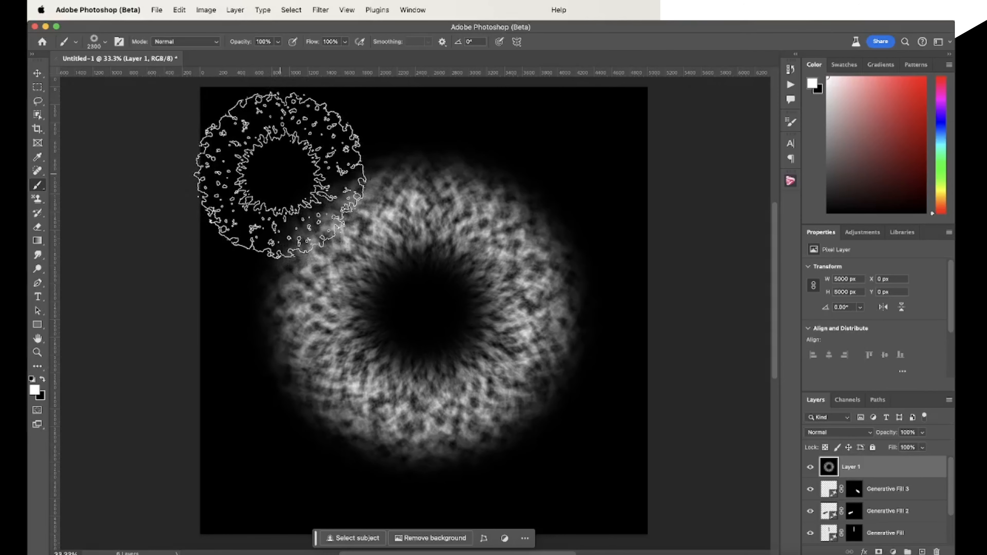
pyautogui.press('[')
pyautogui.press('[')
pyautogui.press('[')
pyautogui.press('[')
pyautogui.press('[')
pyautogui.press('[')
pyautogui.press('[')
pyautogui.press('[')
pyautogui.press('[')
pyautogui.press('[')
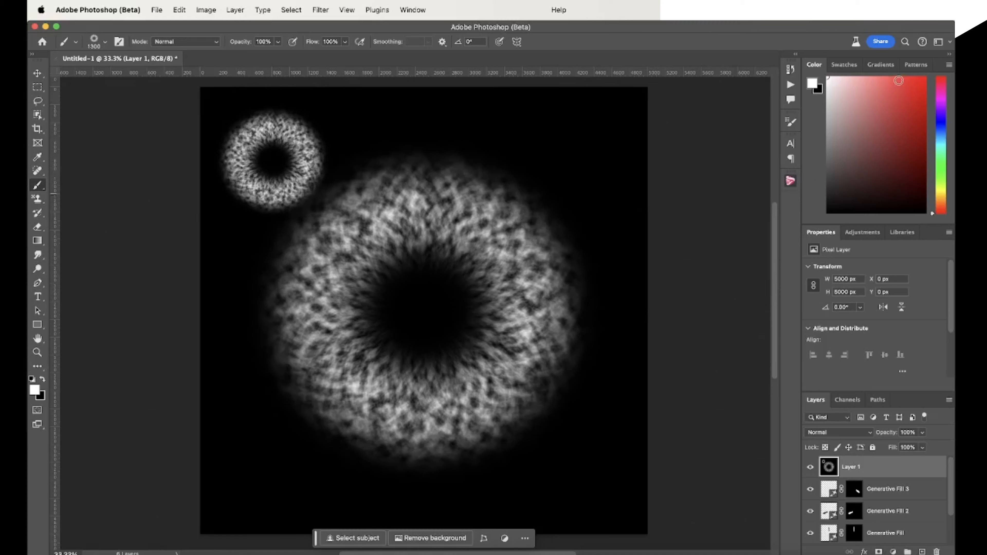
# Stamp a muted green test iris in the canvas's upper-right corner and undo both test stamps
pyautogui.click(942, 174)
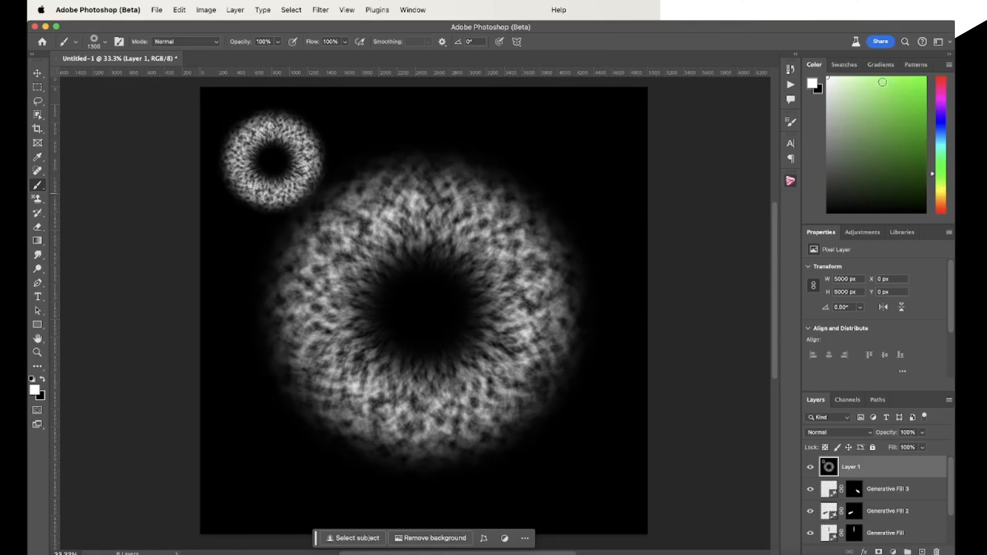
pyautogui.click(858, 147)
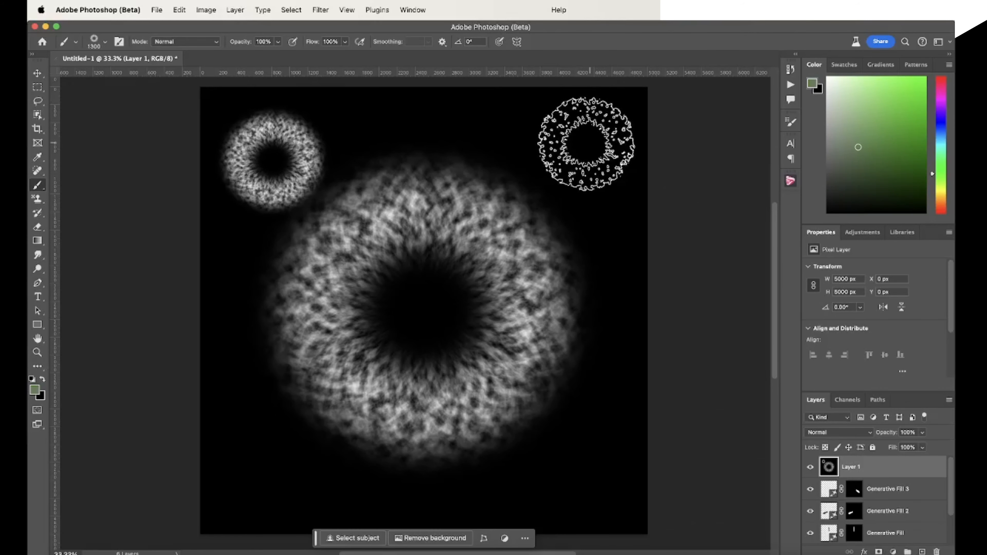
pyautogui.click(581, 145)
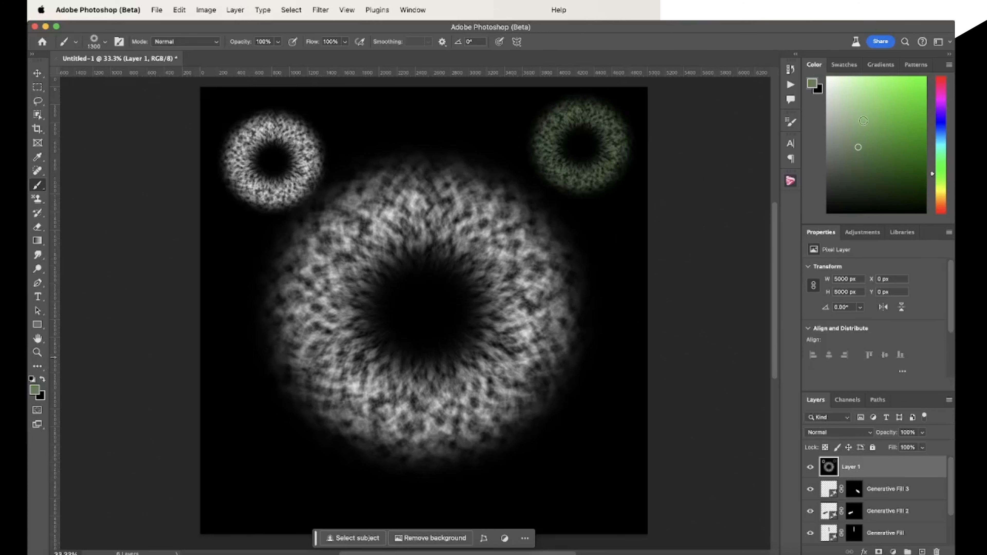
pyautogui.press('super+z')
pyautogui.press('super+z')
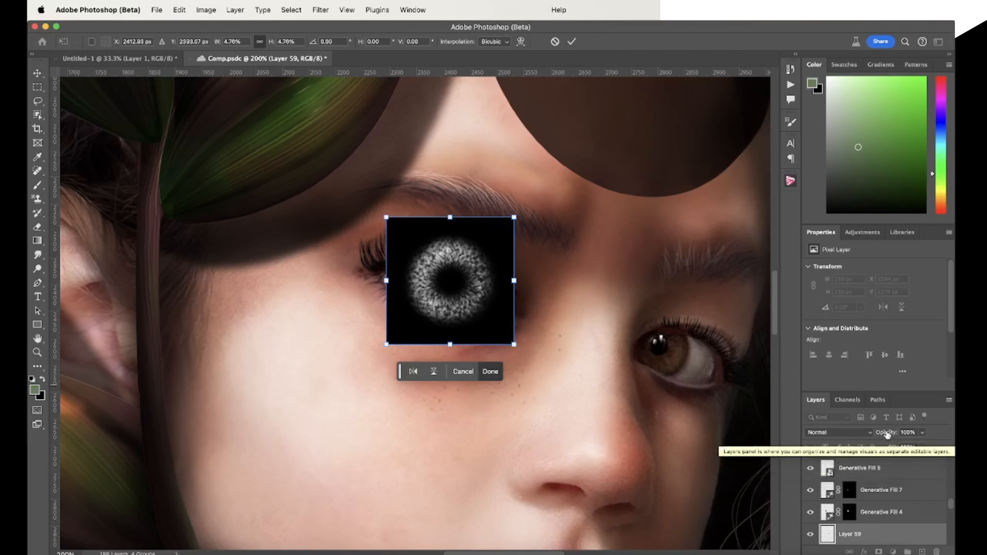
# In Comp.psdc, commit the pasted iris texture over the portrait's left-hand eye and set its blend mode to Screen
pyautogui.click(837, 432)
pyautogui.press('Escape')
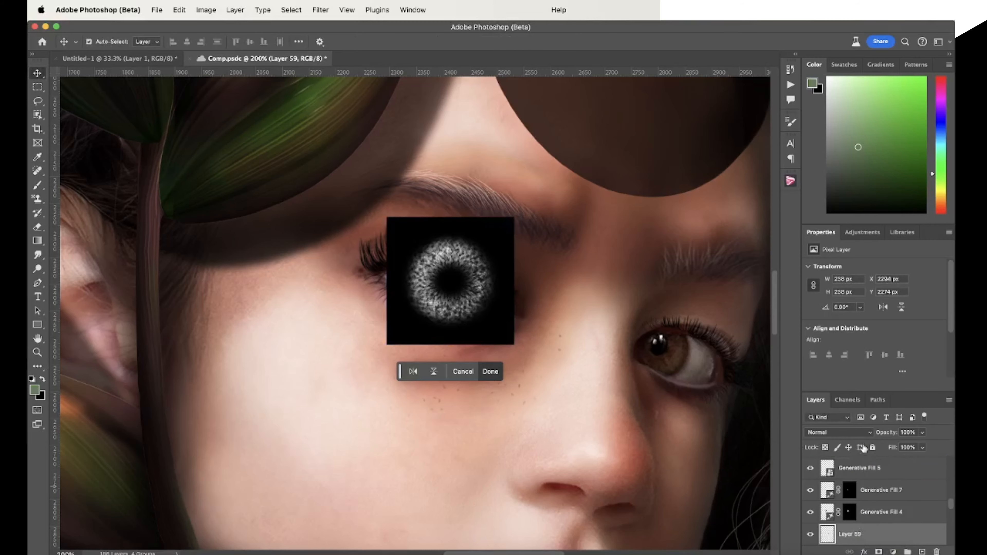
pyautogui.press('Return')
pyautogui.click(838, 432)
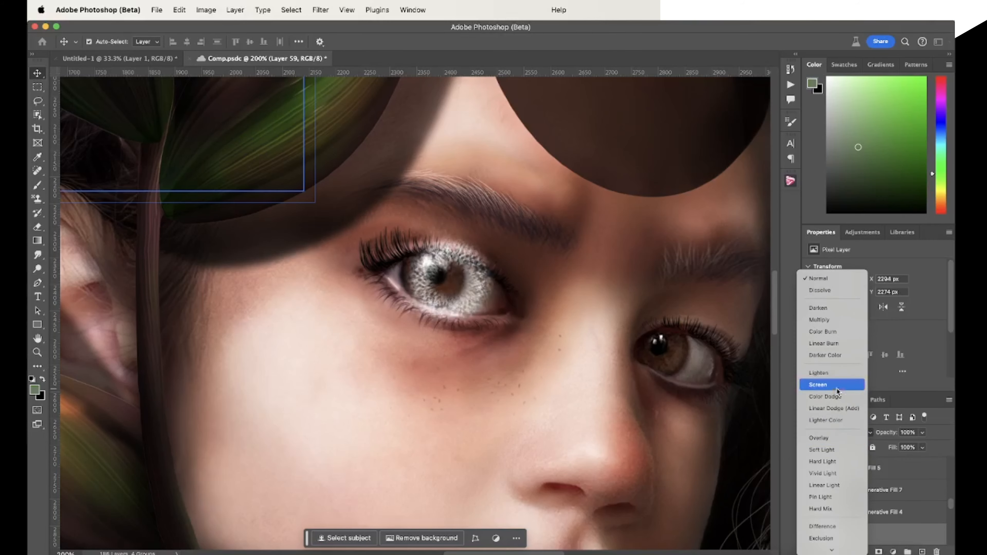
pyautogui.click(837, 388)
# Scale the iris texture layer down and position it to fit the iris of the portrait's left-hand eye
pyautogui.press('super+t')
pyautogui.moveTo(520, 278); pyautogui.dragTo(474, 278)
pyautogui.moveTo(450, 287); pyautogui.dragTo(666, 349)
pyautogui.click(472, 349)
# Duplicate the iris layer and fit the copy over the right-hand eye's iris, scaled to about 87%
pyautogui.press('super+j')
pyautogui.press('super+t')
pyautogui.moveTo(667, 307); pyautogui.dragTo(667, 318)
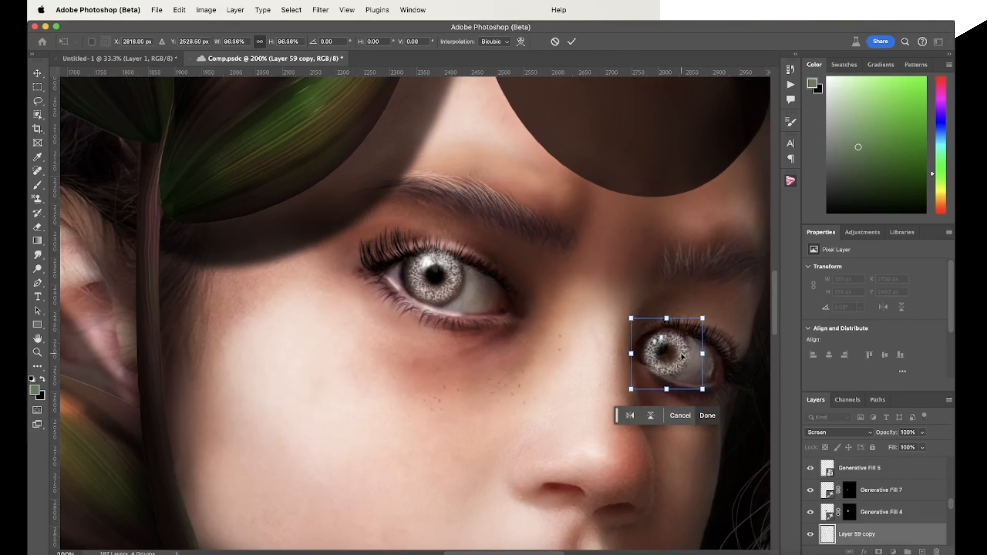
pyautogui.moveTo(682, 357); pyautogui.dragTo(679, 354)
pyautogui.click(704, 412)
# Erase the part of the iris copy that overlaps the right-hand eye's upper lid, using a smaller Eraser
pyautogui.press('e')
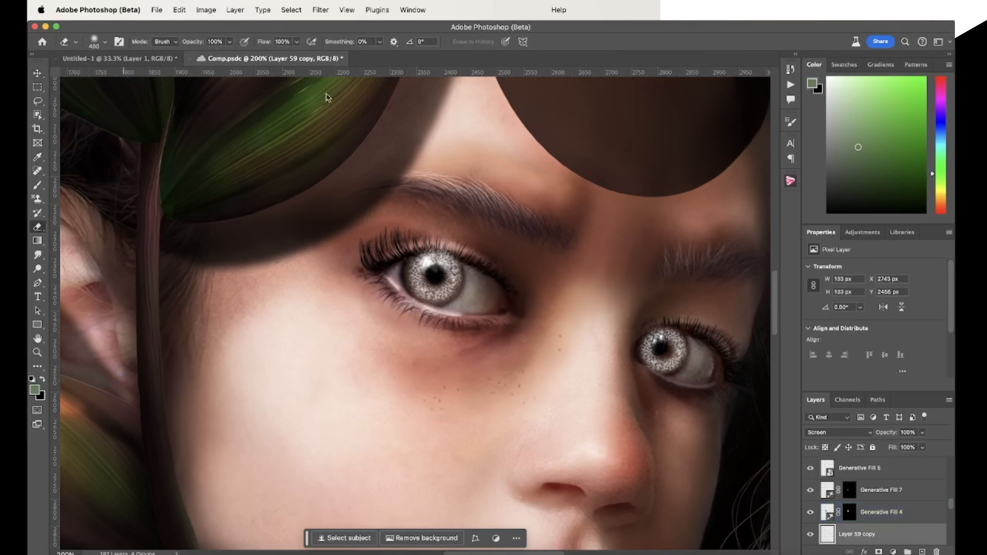
pyautogui.press('[')
pyautogui.press('[')
pyautogui.press('[')
pyautogui.press('[')
pyautogui.press('[')
pyautogui.press('[')
pyautogui.press('[')
pyautogui.press('[')
pyautogui.press('[')
pyautogui.moveTo(657, 309); pyautogui.dragTo(676, 312)
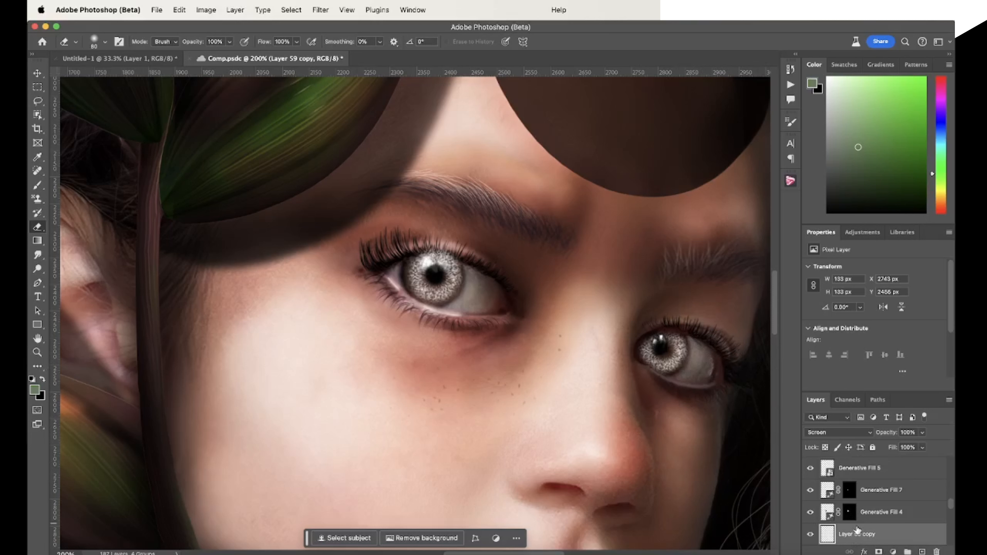
# Group the two iris texture layers, Layer 59 and its copy, and name the group iris
pyautogui.scroll(-3, 857, 531)
pyautogui.click(851, 485)
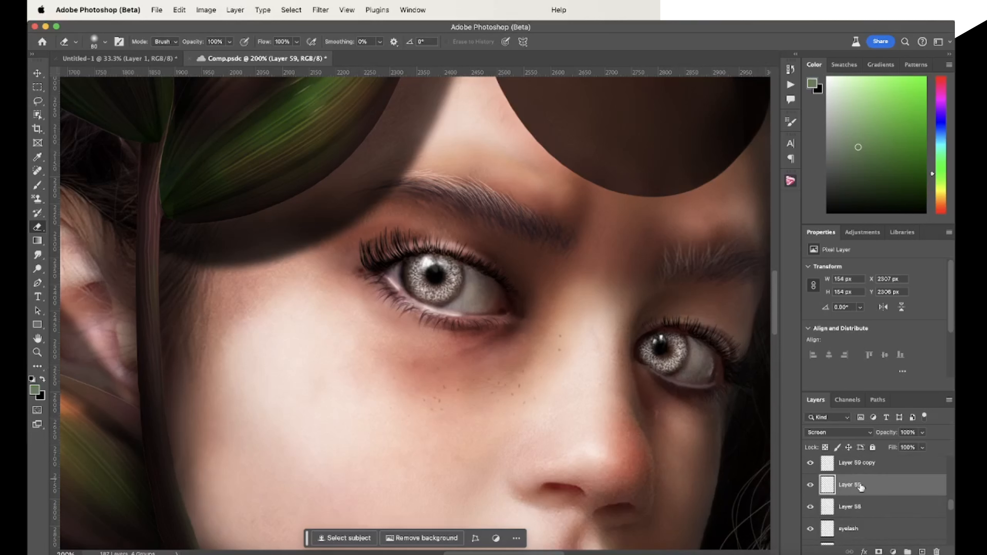
pyautogui.keyDown('shift'); pyautogui.click(867, 463); pyautogui.keyUp('shift')
pyautogui.click(908, 551)
pyautogui.doubleClick(855, 463)
pyautogui.write('iris')
pyautogui.press('Return')
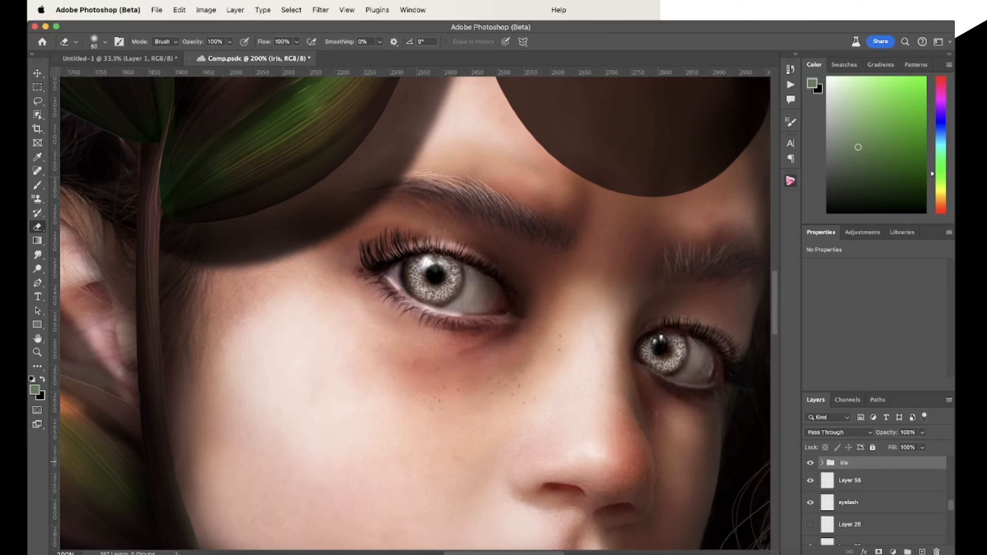
# Clip a Hue/Saturation adjustment to the iris group and colorize it with Hue 26 and Saturation 25
pyautogui.click(862, 234)
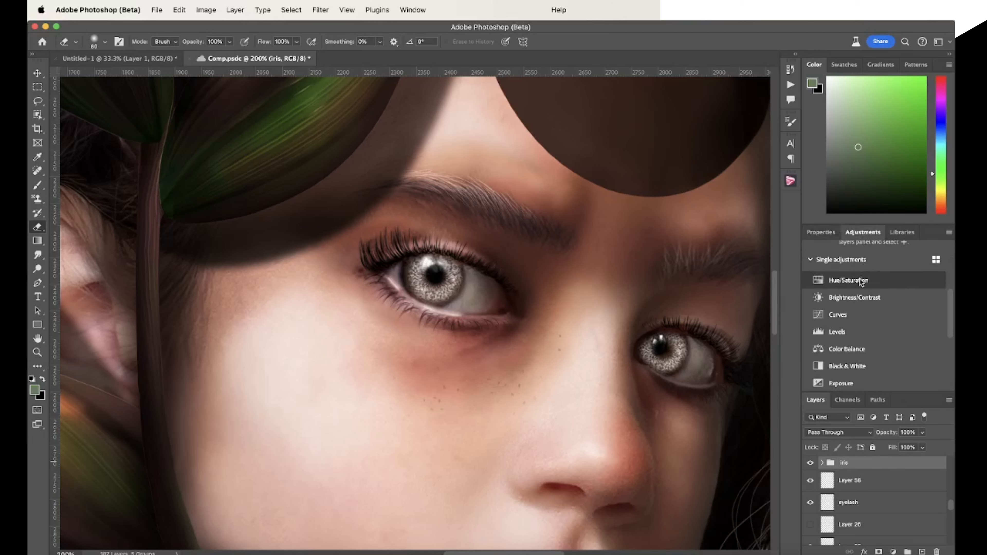
pyautogui.click(852, 280)
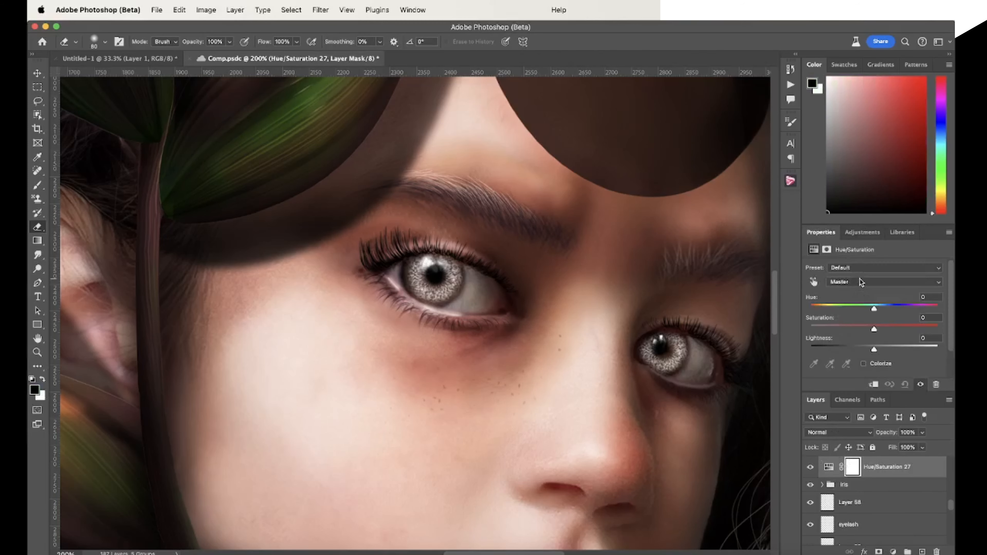
pyautogui.click(874, 385)
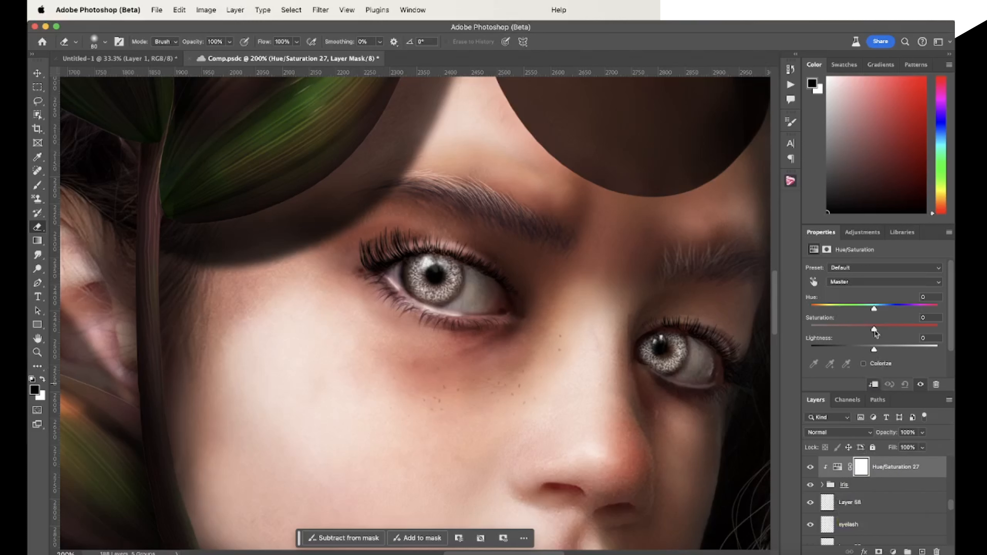
pyautogui.click(864, 364)
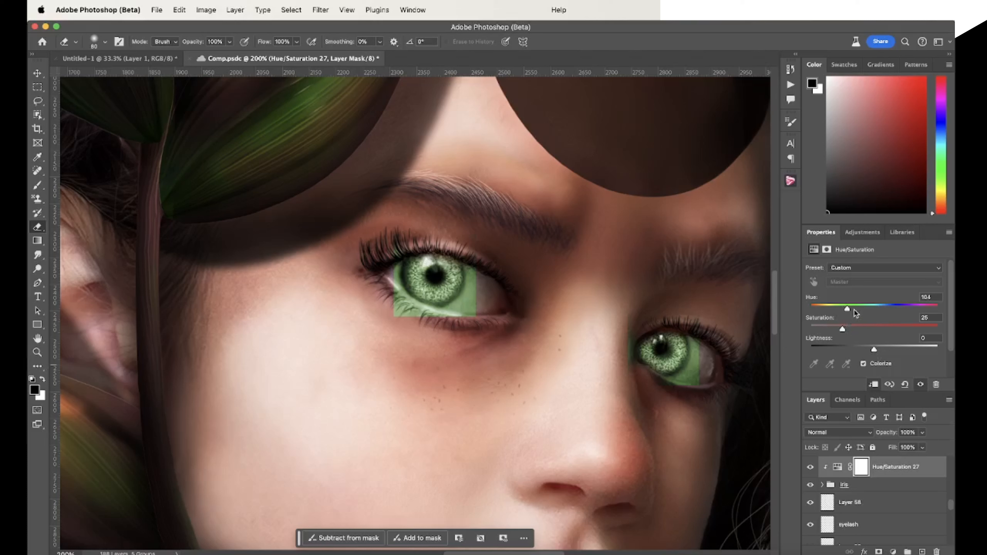
pyautogui.moveTo(847, 310); pyautogui.dragTo(820, 310)
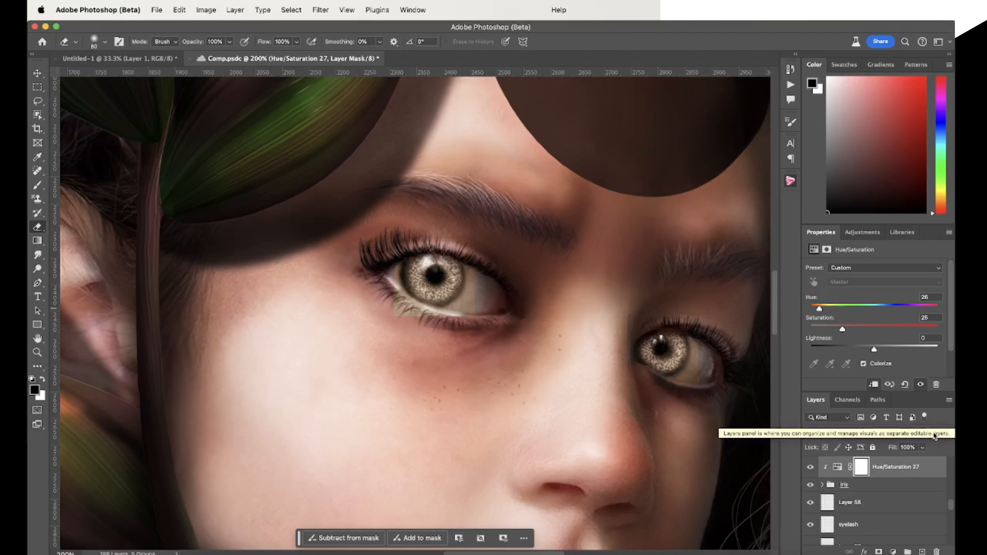
# Add a layer mask to the iris group and paint away the color spilling onto the whites of both eyes
pyautogui.click(865, 486)
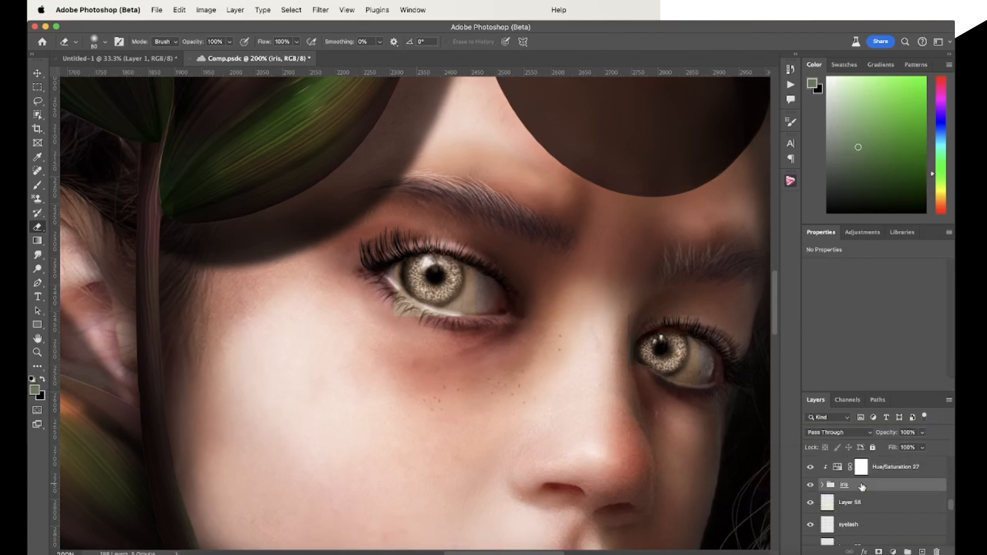
pyautogui.click(877, 552)
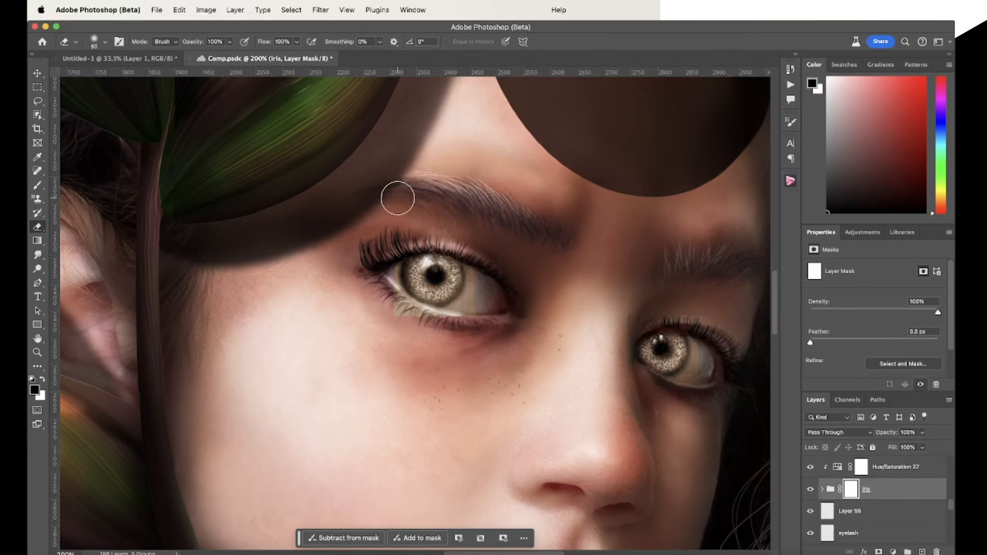
pyautogui.press('b')
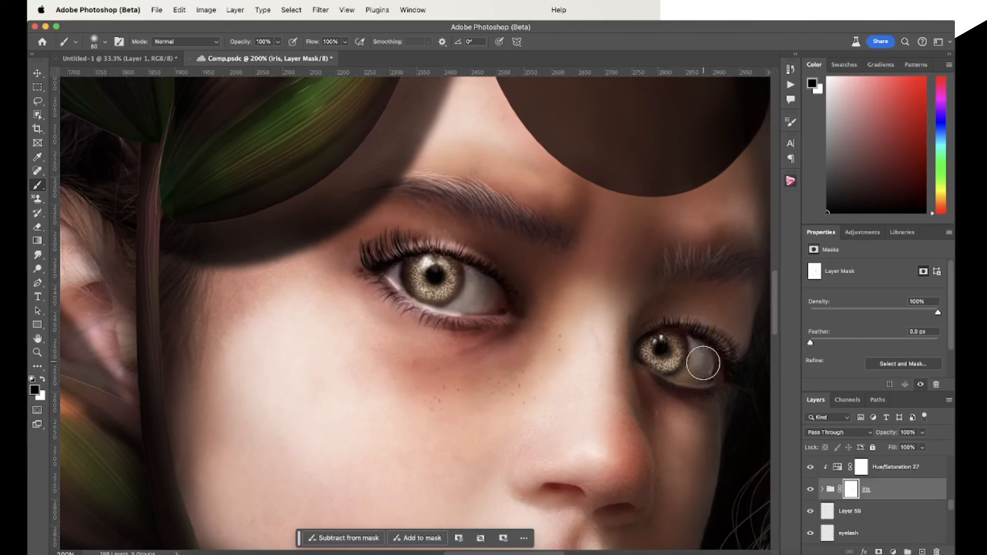
# Discard the iris group and its Hue/Saturation adjustment, and have a blank layer named iris in their place
pyautogui.click(835, 467)
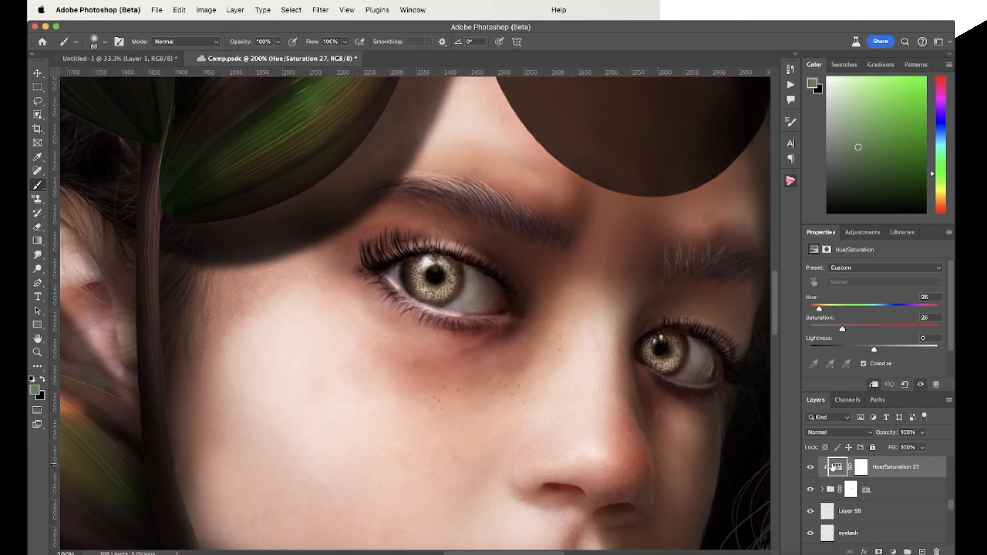
pyautogui.press('super+e')
pyautogui.doubleClick(851, 467)
pyautogui.click(866, 468)
pyautogui.press('BackSpace')
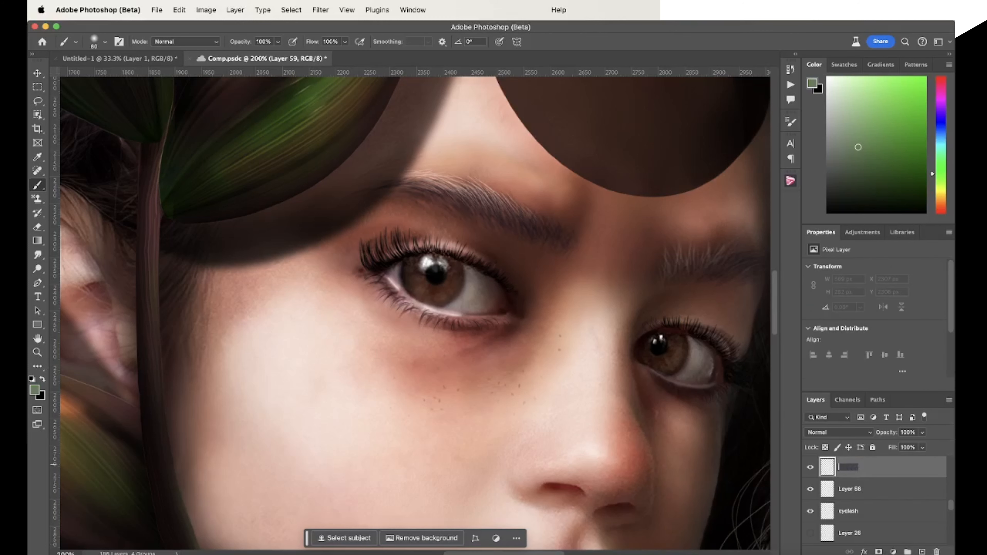
pyautogui.write('iris')
pyautogui.press('Return')
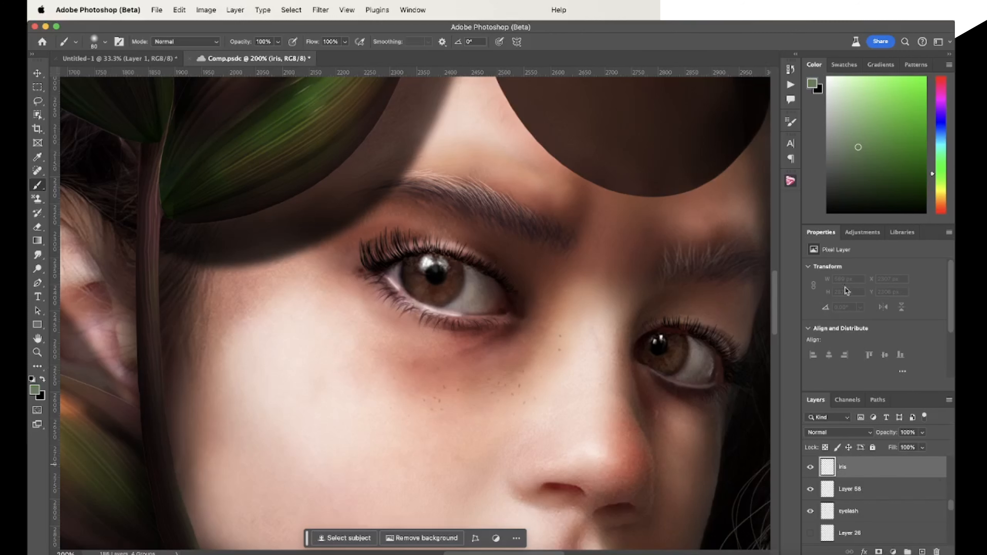
# Choose the Striations002 brush from the EyeStriationsBundle and set the foreground color to white
pyautogui.click(95, 43)
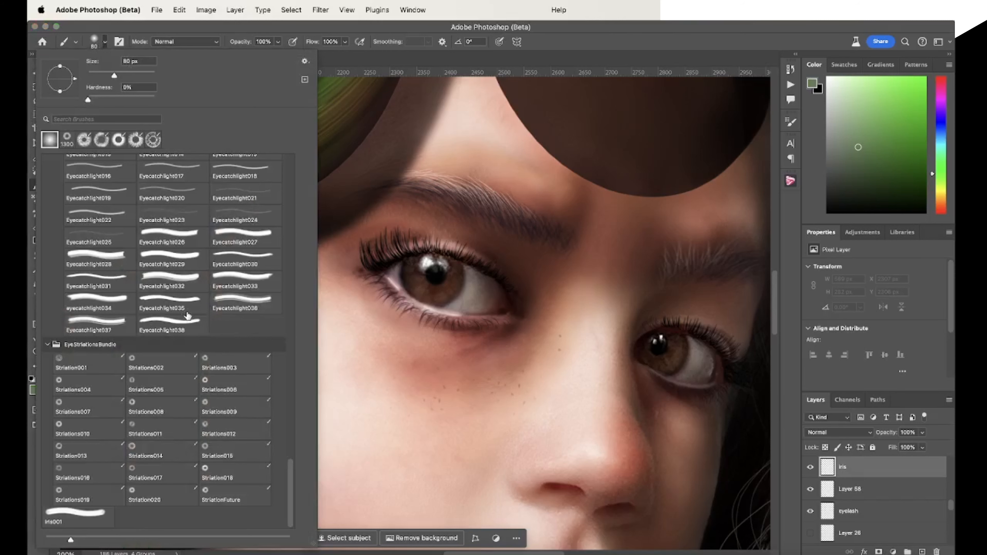
pyautogui.scroll(-5, 353, 401)
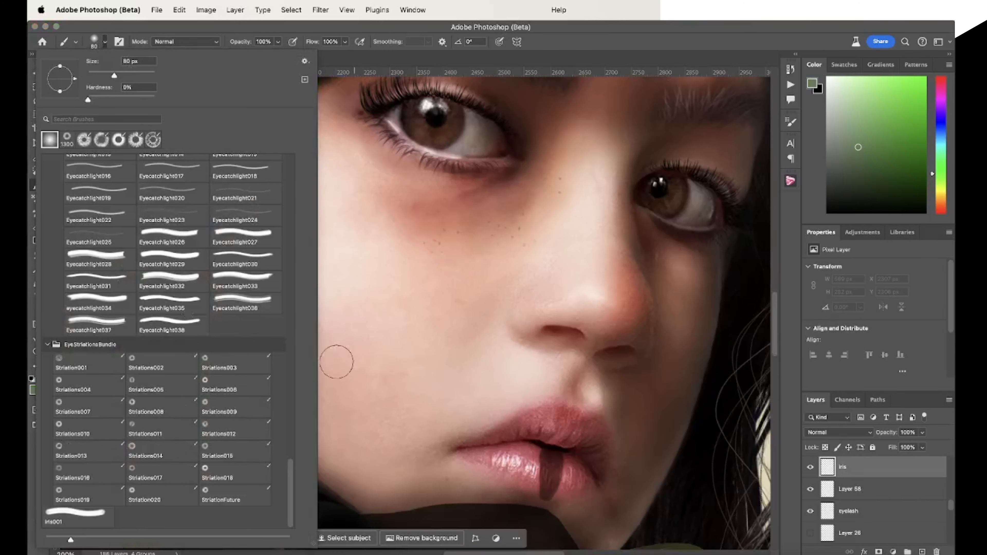
pyautogui.scroll(1, 361, 360)
pyautogui.scroll(2, 390, 361)
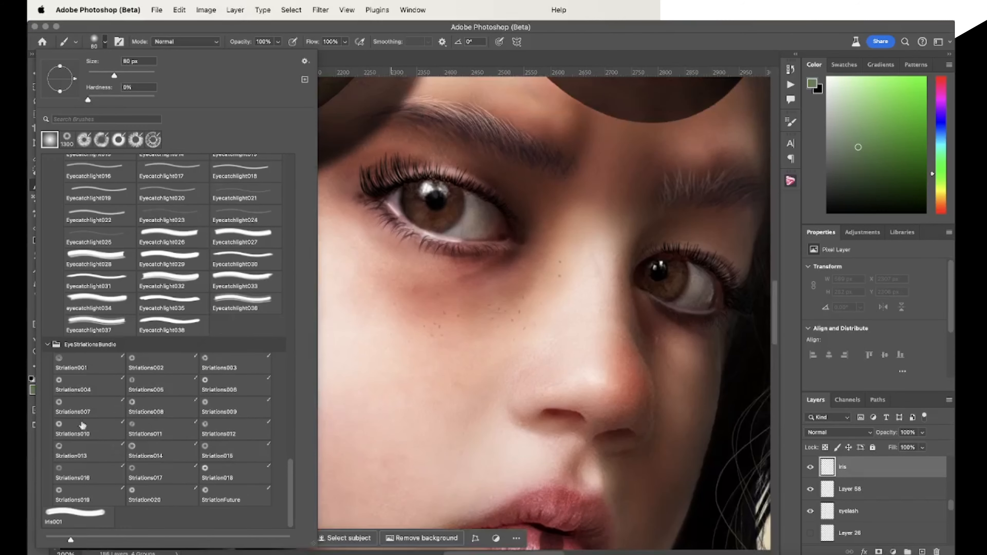
pyautogui.click(70, 365)
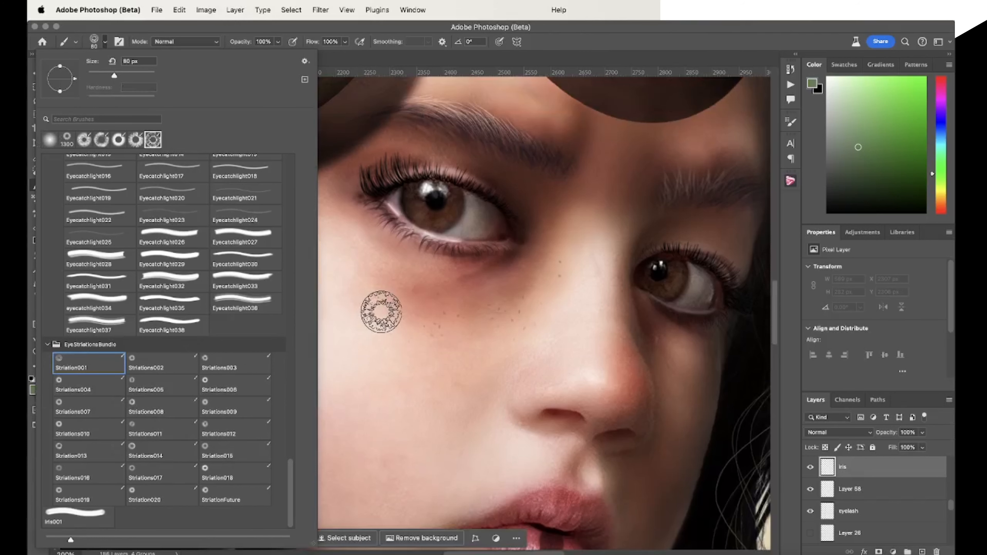
pyautogui.click(162, 365)
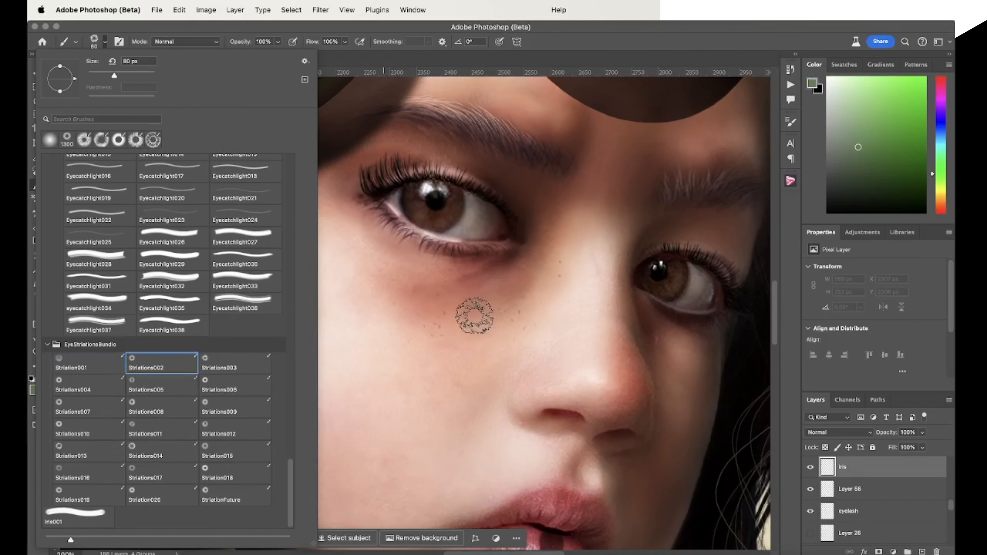
pyautogui.click(561, 42)
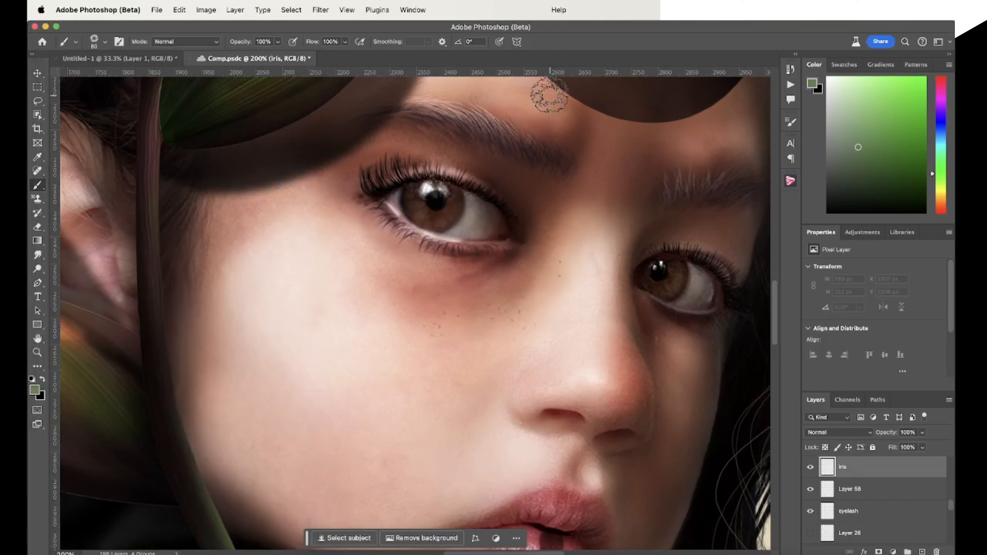
pyautogui.press('d')
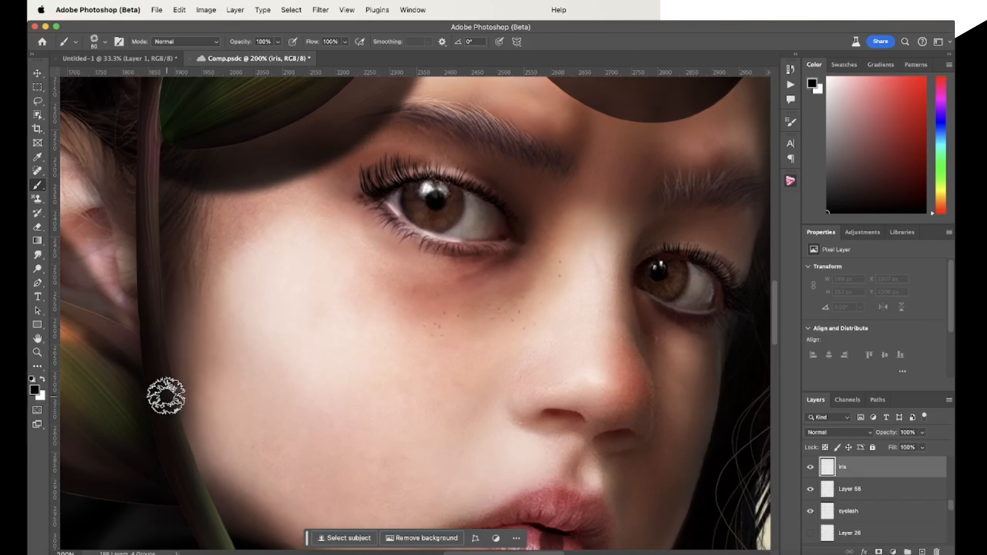
pyautogui.press('x')
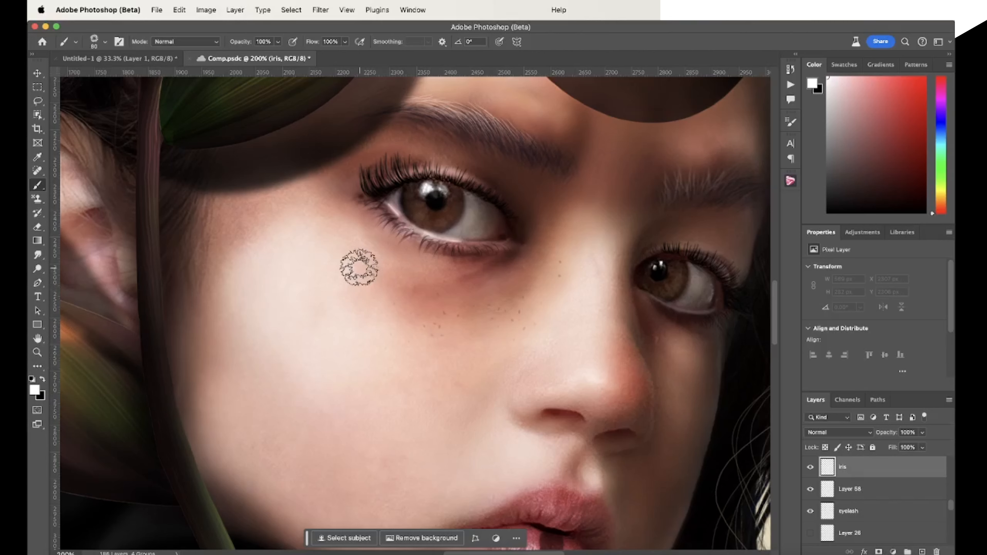
# Stamp the striations over each iris, at 125 px on the left-hand eye and 100 px on the right-hand eye
pyautogui.press(']')
pyautogui.press(']')
pyautogui.press(']')
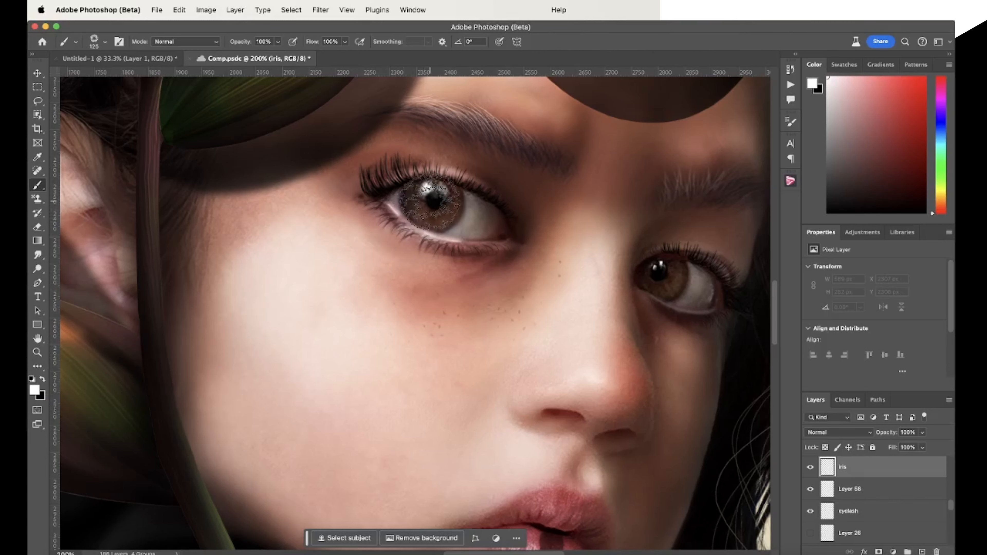
pyautogui.click(436, 201)
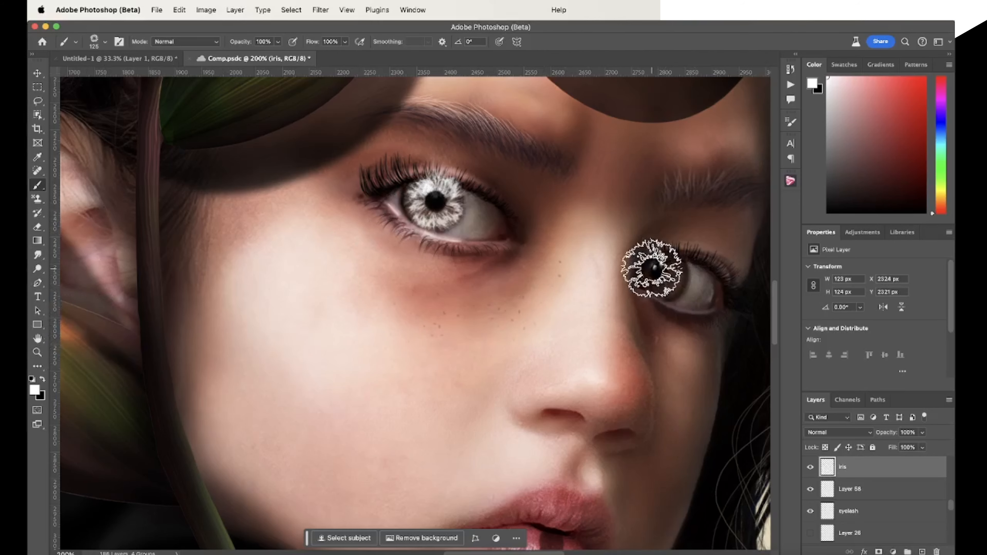
pyautogui.press('[')
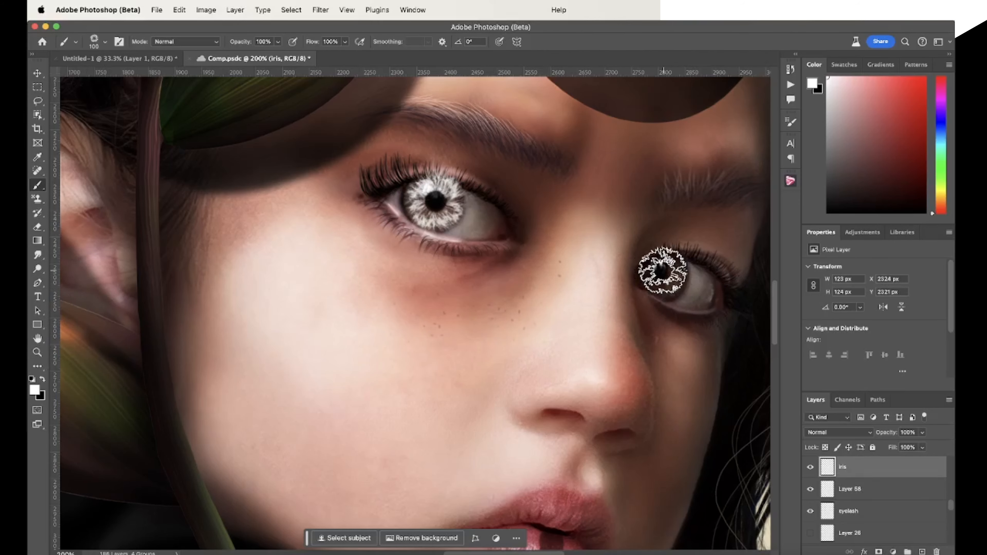
pyautogui.click(666, 276)
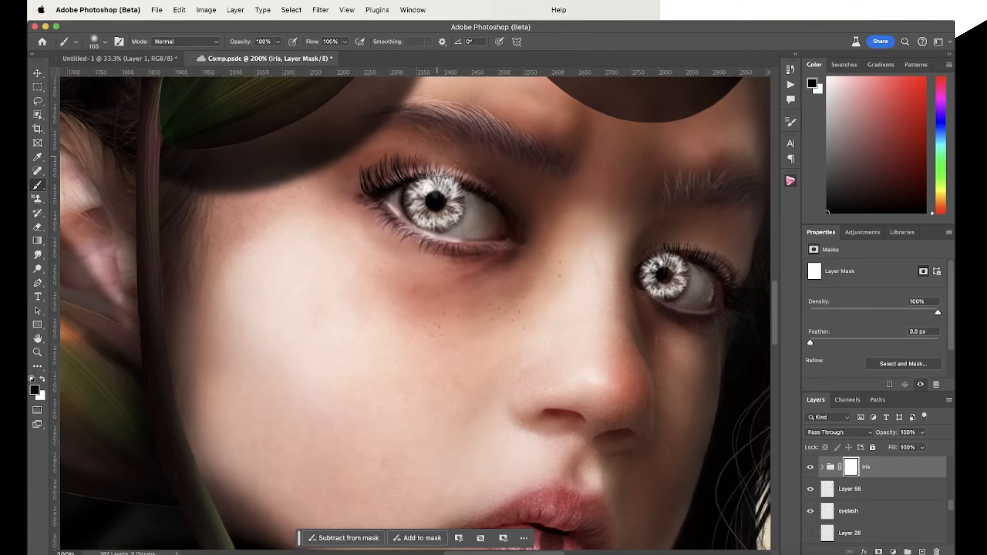
# Put the iris layer in a masked group named iris and softly mask the irises' upper edges with the brush at 53% opacity
pyautogui.moveTo(442, 157)
pyautogui.mouseDown()
pyautogui.moveTo(427, 157)
pyautogui.moveTo(449, 158)
pyautogui.mouseUp()
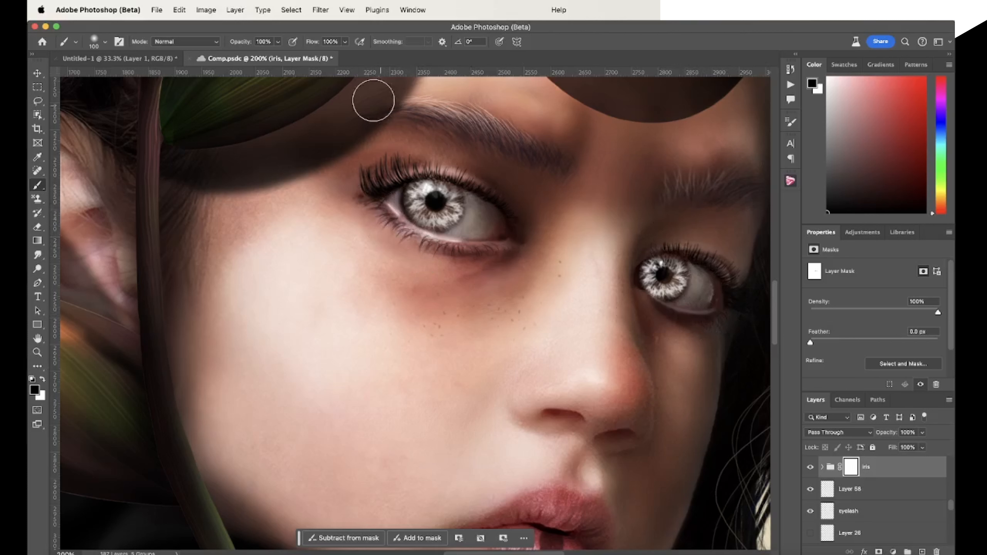
pyautogui.click(278, 41)
pyautogui.moveTo(277, 53); pyautogui.dragTo(255, 54)
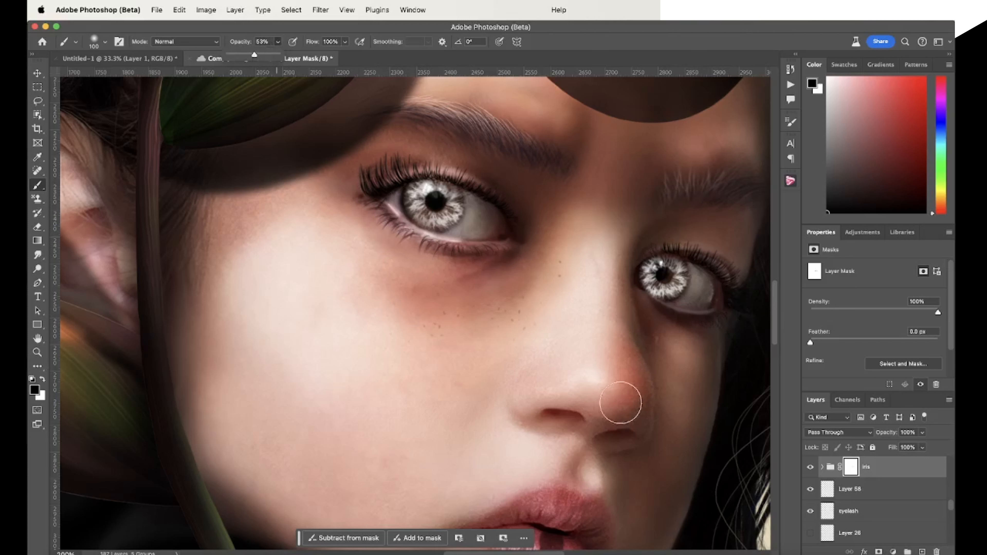
pyautogui.click(627, 255)
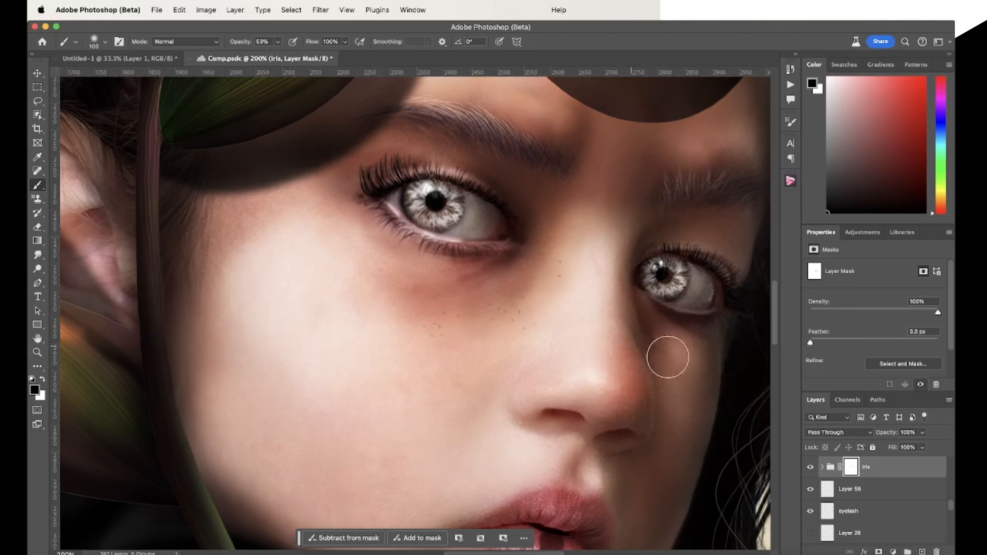
# Add a Hue/Saturation adjustment clipped to the masked iris group
pyautogui.click(861, 233)
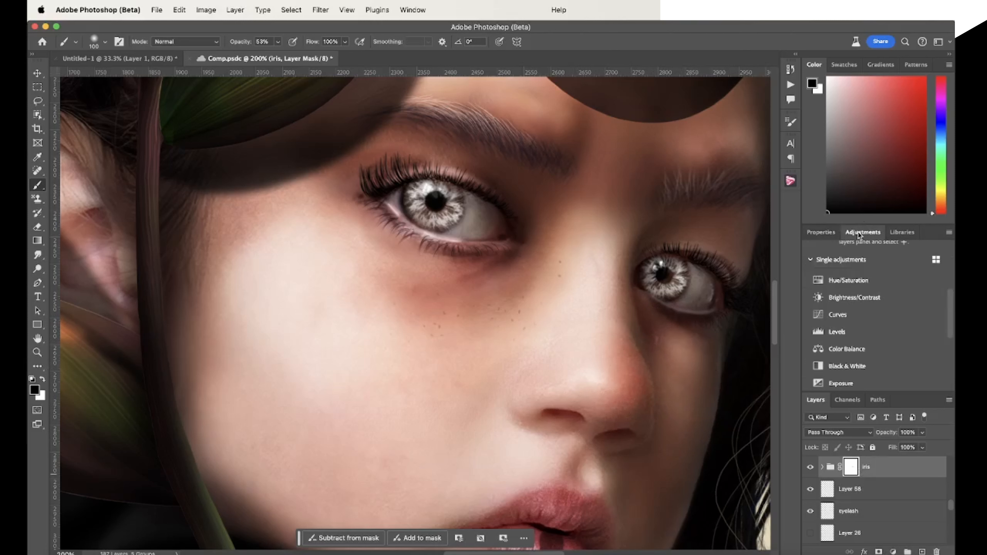
pyautogui.click(854, 280)
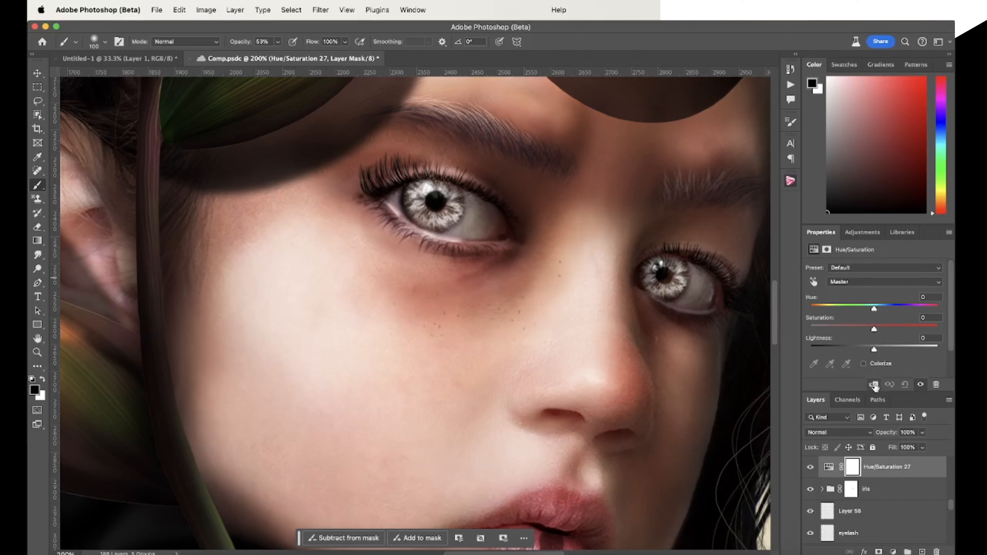
pyautogui.click(874, 385)
# Try colorizing the stamped irises with Hue 17, Saturation 30 and Lightness -38
pyautogui.click(864, 364)
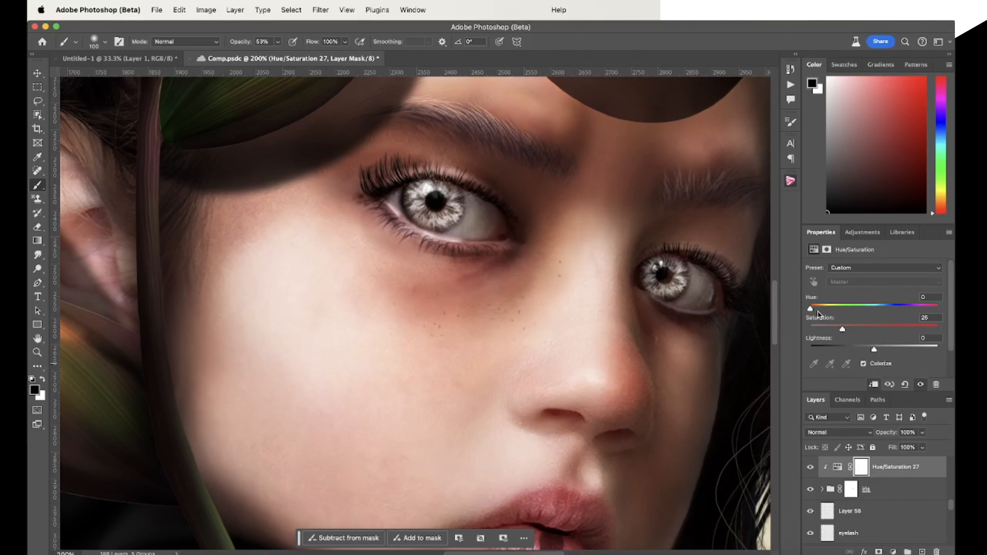
pyautogui.moveTo(843, 329); pyautogui.dragTo(850, 350)
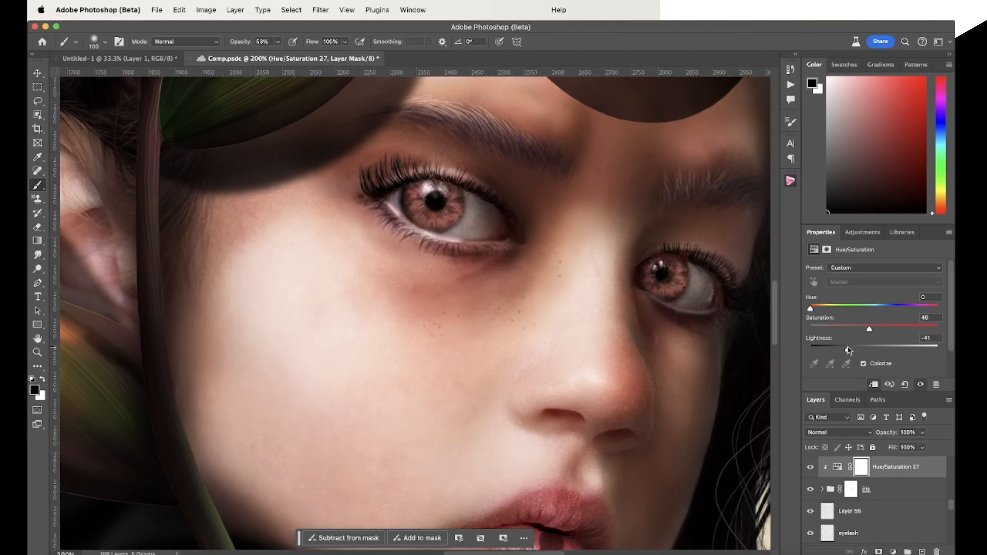
pyautogui.moveTo(849, 350); pyautogui.dragTo(852, 351)
pyautogui.moveTo(862, 328)
pyautogui.mouseDown()
pyautogui.moveTo(828, 327)
pyautogui.moveTo(918, 324)
pyautogui.moveTo(847, 326)
pyautogui.mouseUp()
pyautogui.moveTo(817, 309); pyautogui.dragTo(817, 309)
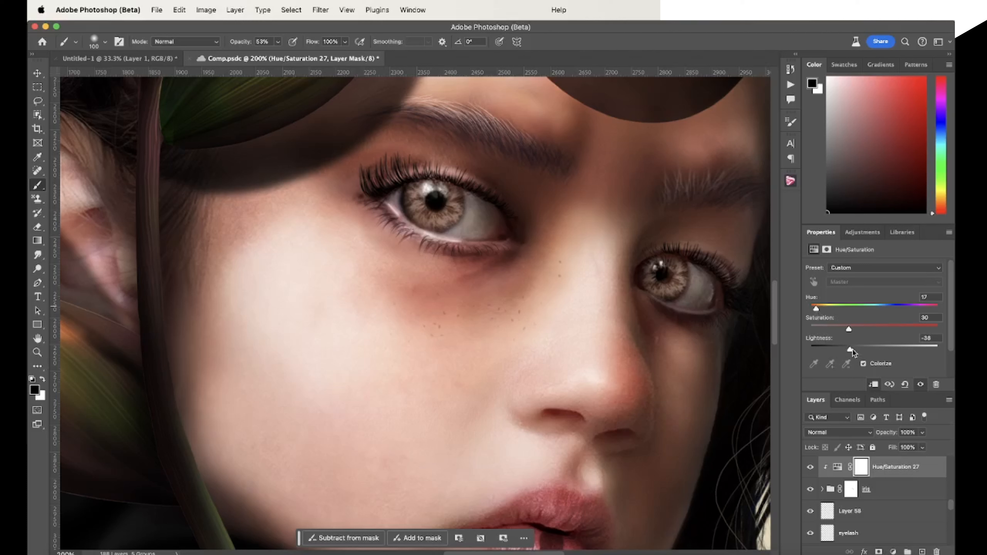
pyautogui.click(864, 364)
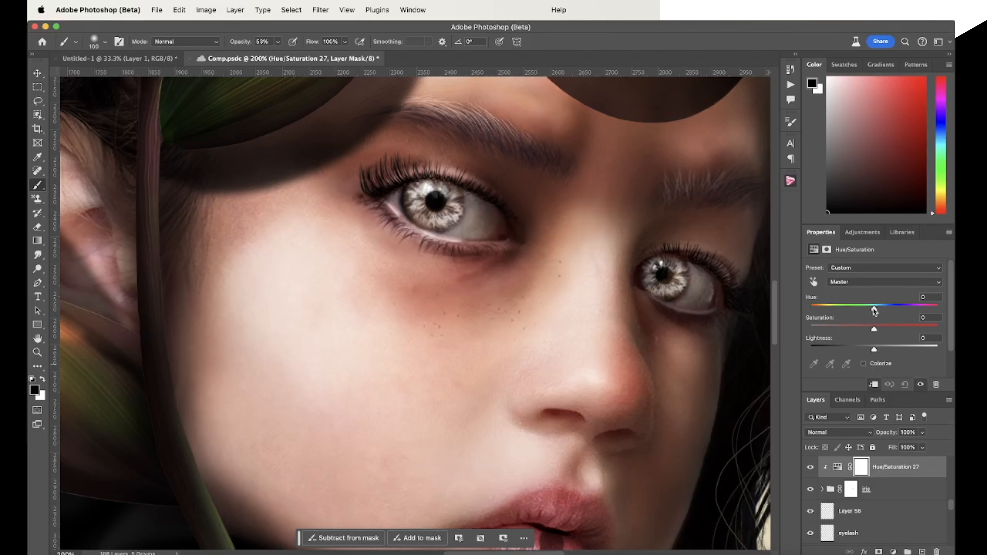
# Try colorizing the stamped irises with a reduced lightness and set the iris group's blend mode to Color Dodge
pyautogui.moveTo(873, 309); pyautogui.dragTo(823, 308)
pyautogui.moveTo(873, 351); pyautogui.dragTo(848, 349)
pyautogui.click(850, 488)
pyautogui.click(866, 434)
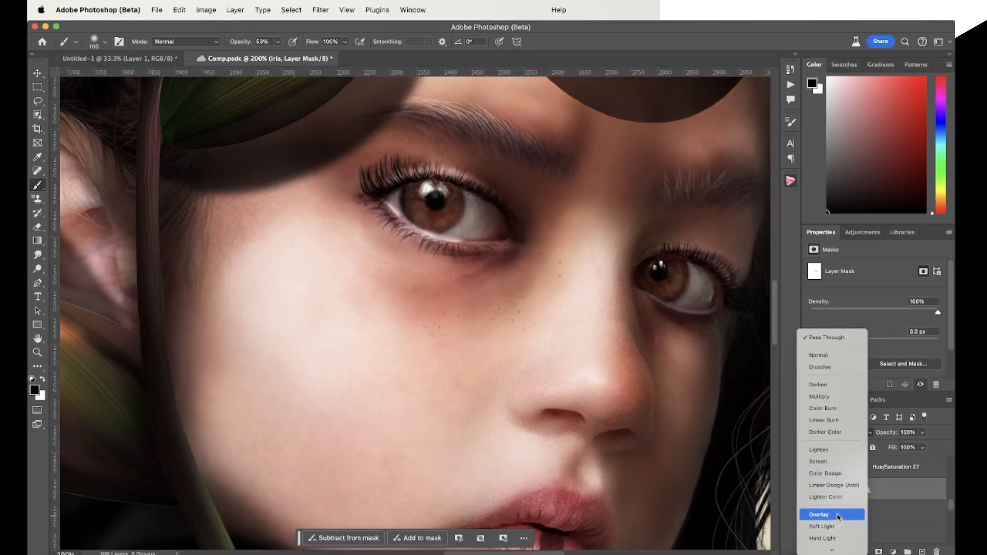
pyautogui.click(835, 474)
# Try shifting the irises' Hue/Saturation hue from orange to yellow-green
pyautogui.click(839, 469)
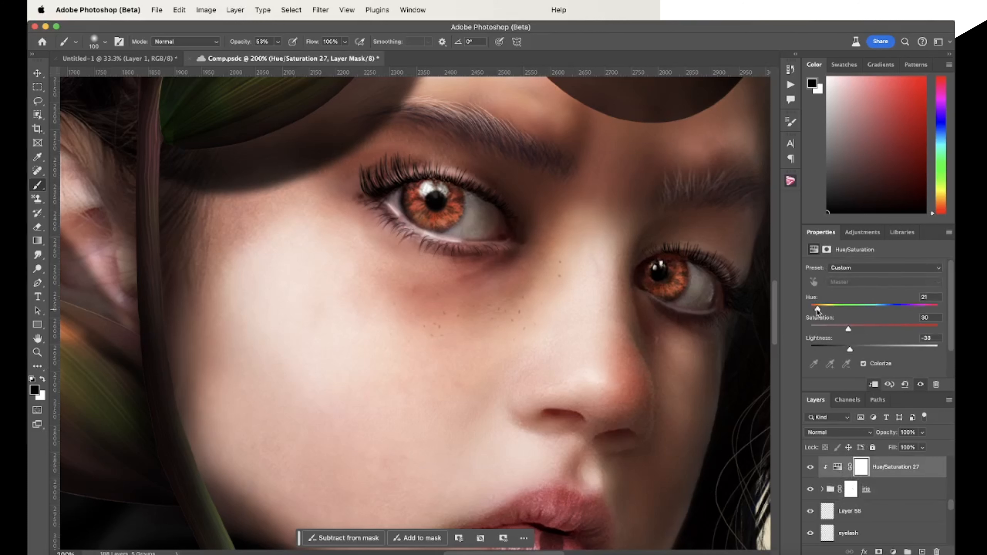
pyautogui.moveTo(816, 309); pyautogui.dragTo(842, 310)
pyautogui.moveTo(848, 313); pyautogui.dragTo(848, 311)
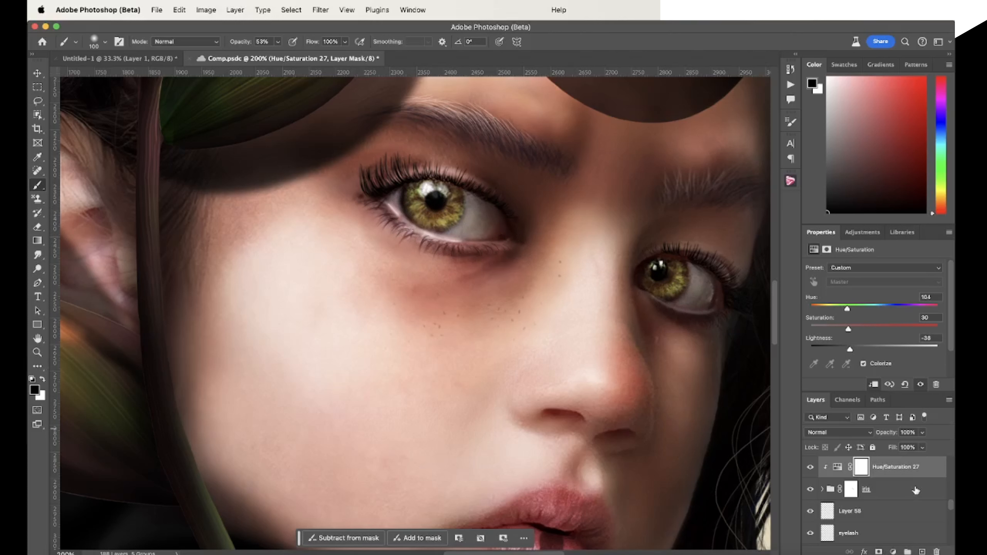
# Delete the Hue/Saturation 27 adjustment together with the iris group, and add a new layer named Iris
pyautogui.click(932, 498)
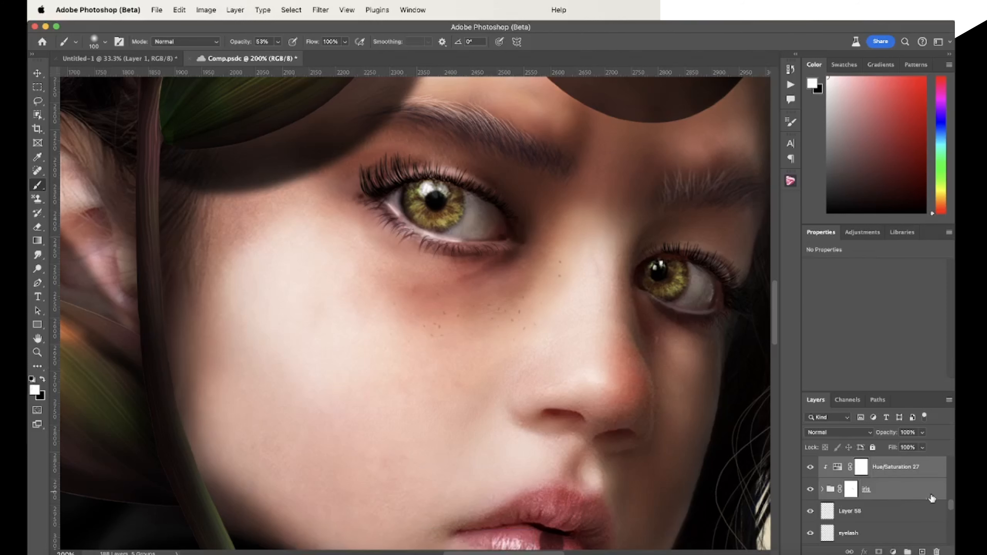
pyautogui.moveTo(928, 490); pyautogui.dragTo(938, 551)
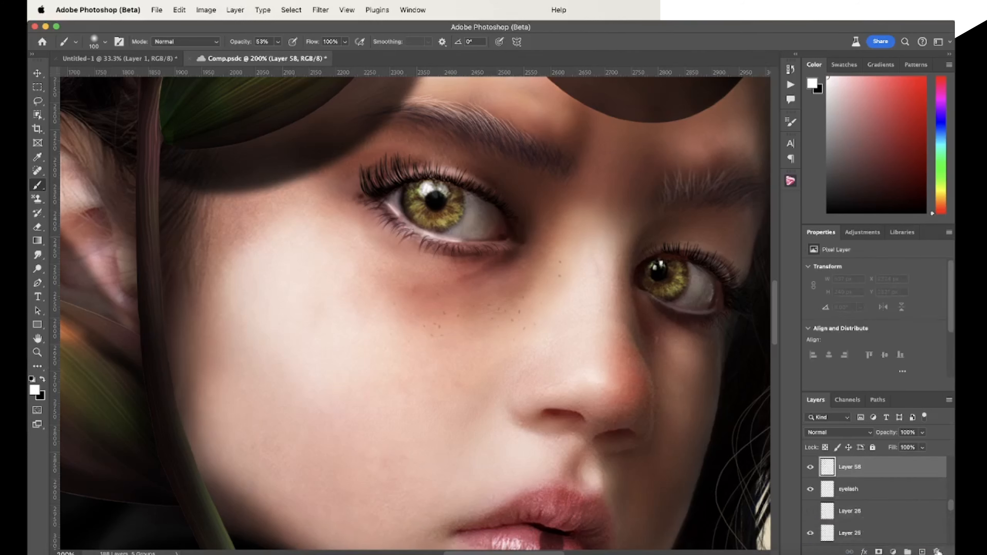
pyautogui.click(923, 552)
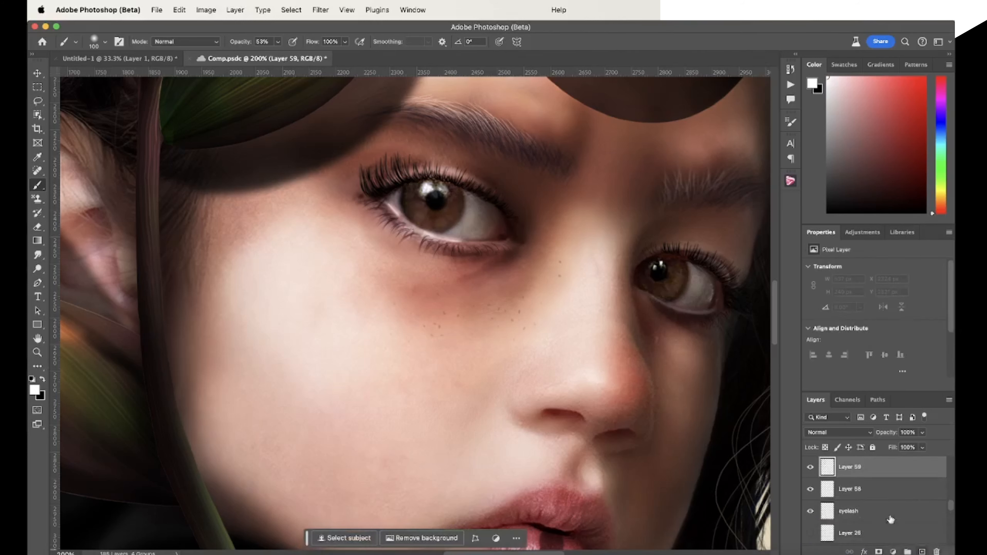
pyautogui.doubleClick(854, 468)
pyautogui.press('BackSpace')
pyautogui.write('Iris')
pyautogui.press('Return')
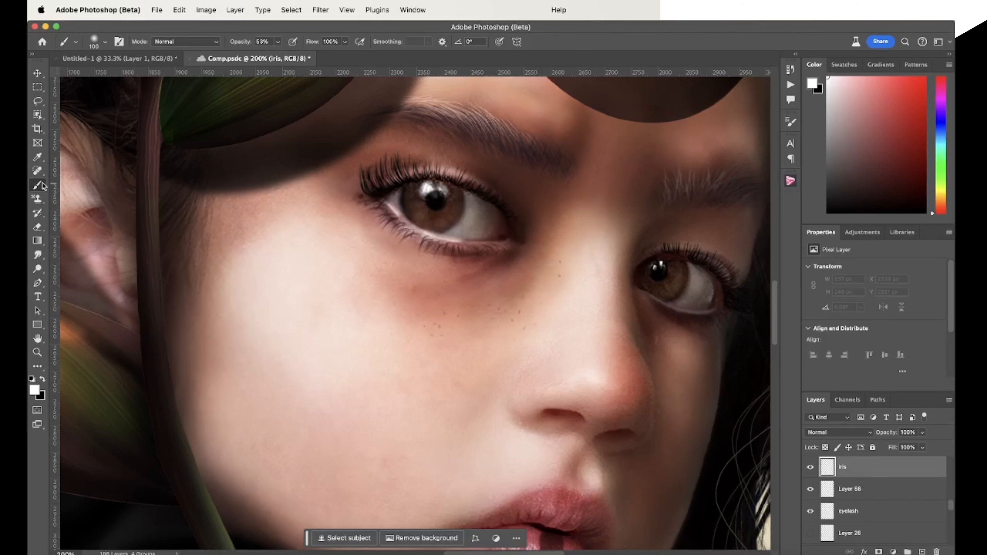
# Stamp the Striations007 brush in white at 125 px over the left-hand iris
pyautogui.click(97, 41)
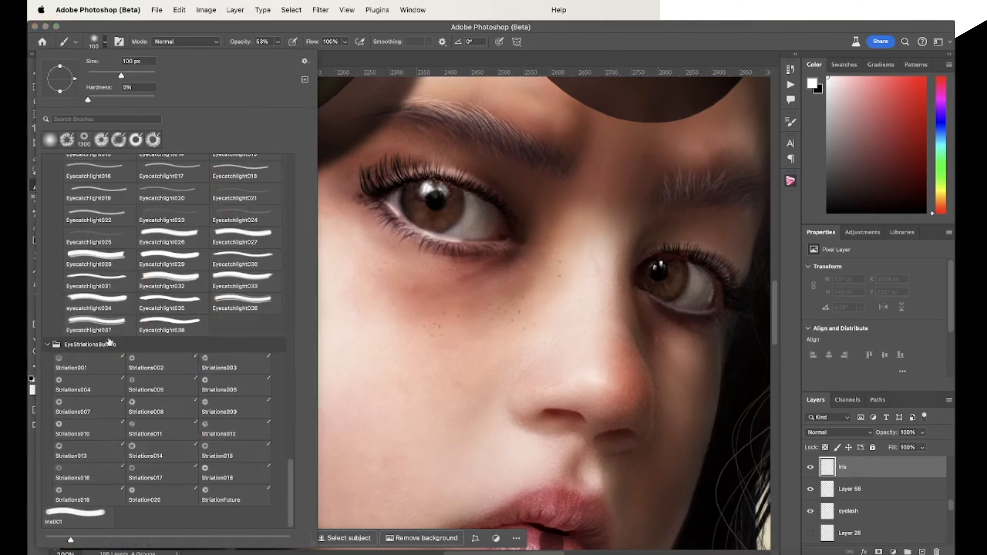
pyautogui.click(84, 407)
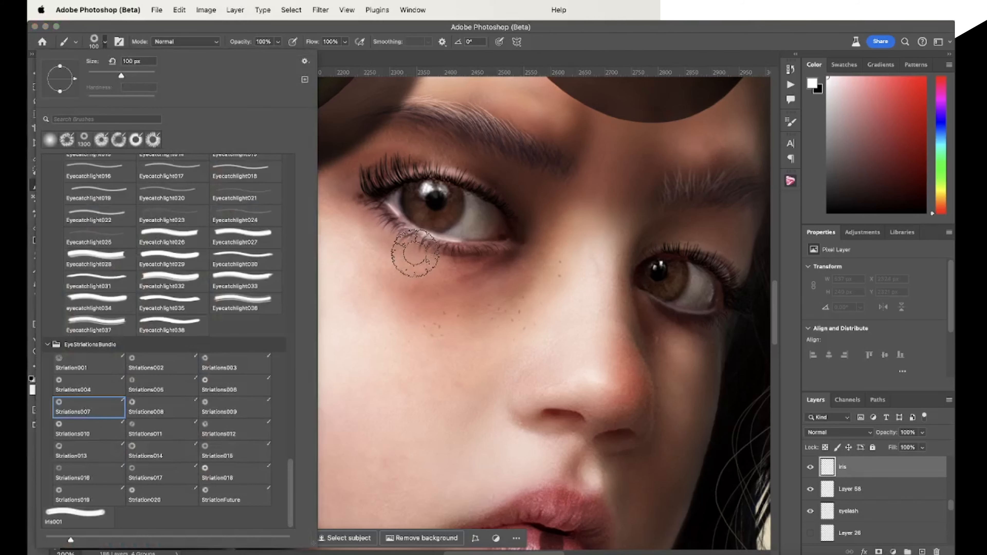
pyautogui.click(573, 49)
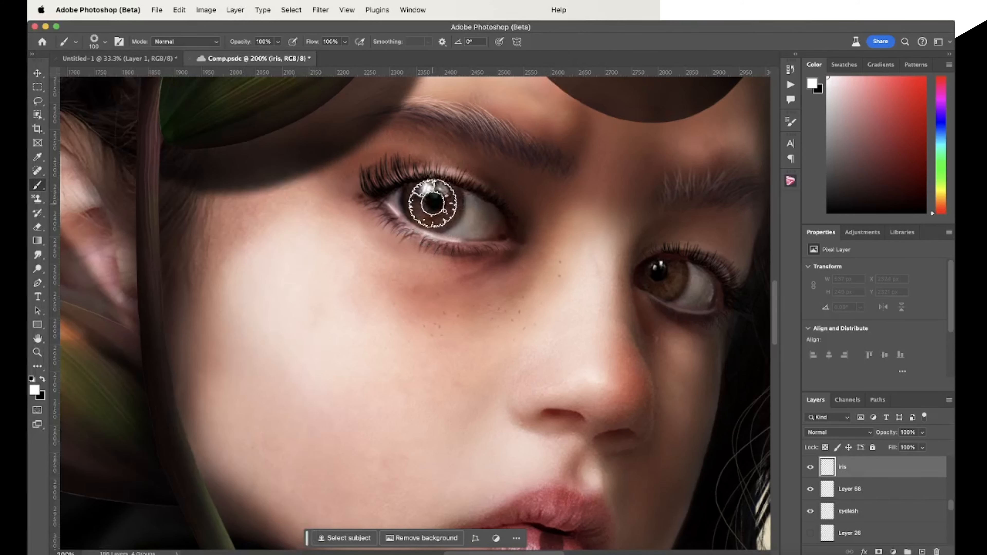
pyautogui.press(']')
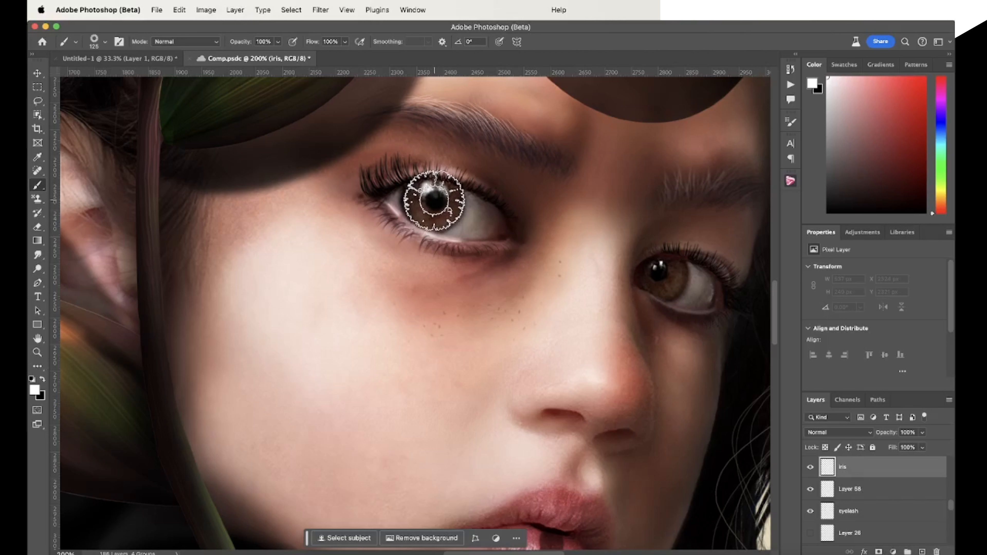
pyautogui.click(435, 200)
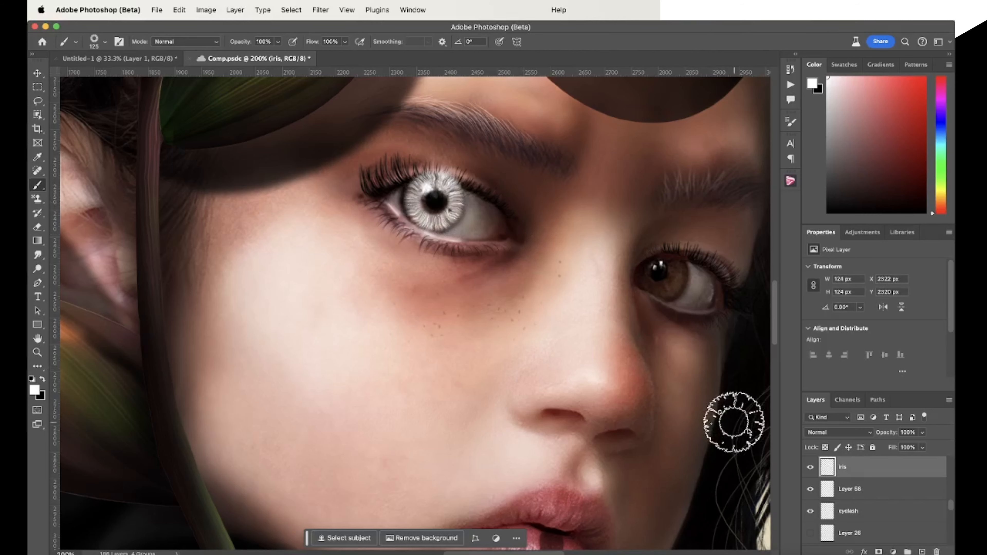
# Add a second layer named iris and stamp the striations on it at 100 px over the right-hand iris
pyautogui.press('[')
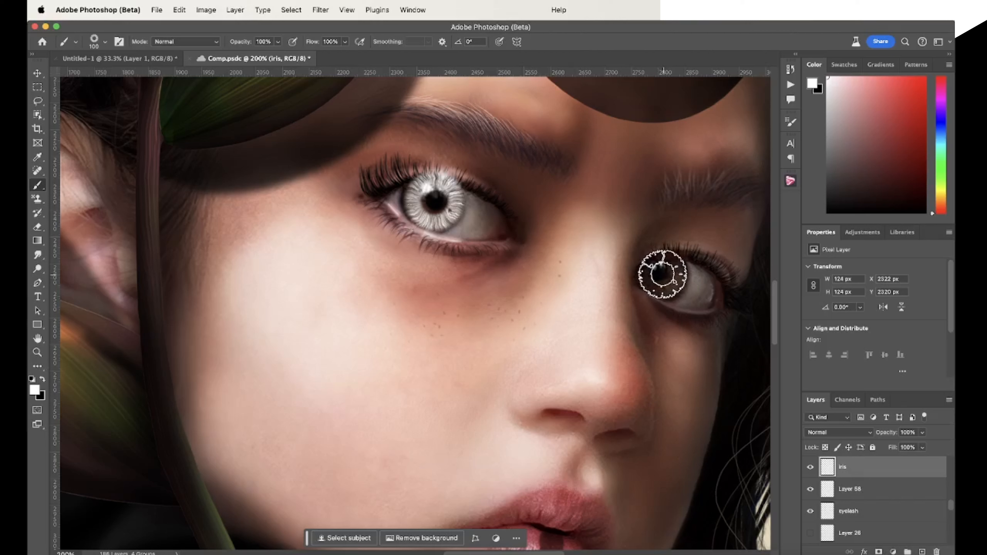
pyautogui.click(662, 274)
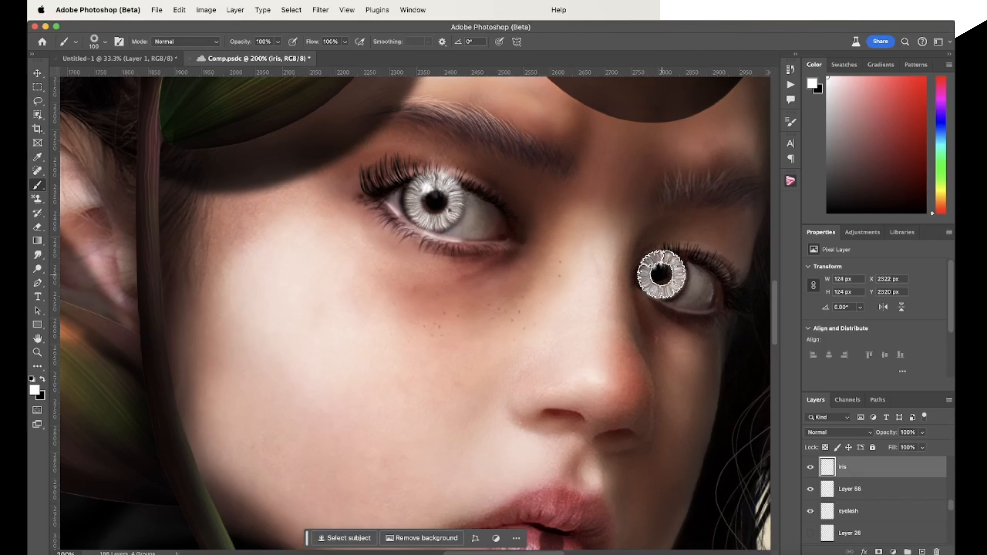
pyautogui.press('super+z')
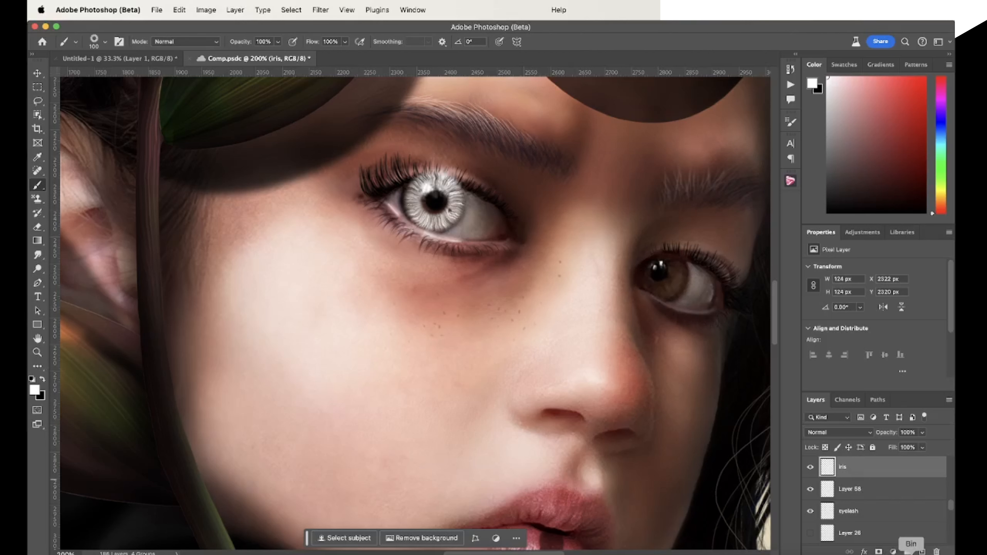
pyautogui.click(922, 552)
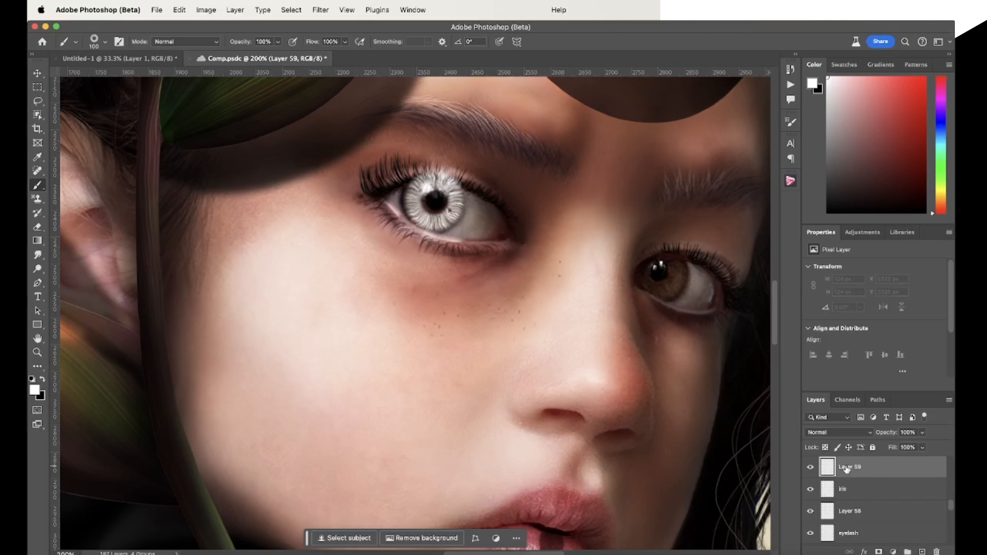
pyautogui.doubleClick(847, 468)
pyautogui.write('iris')
pyautogui.press('Return')
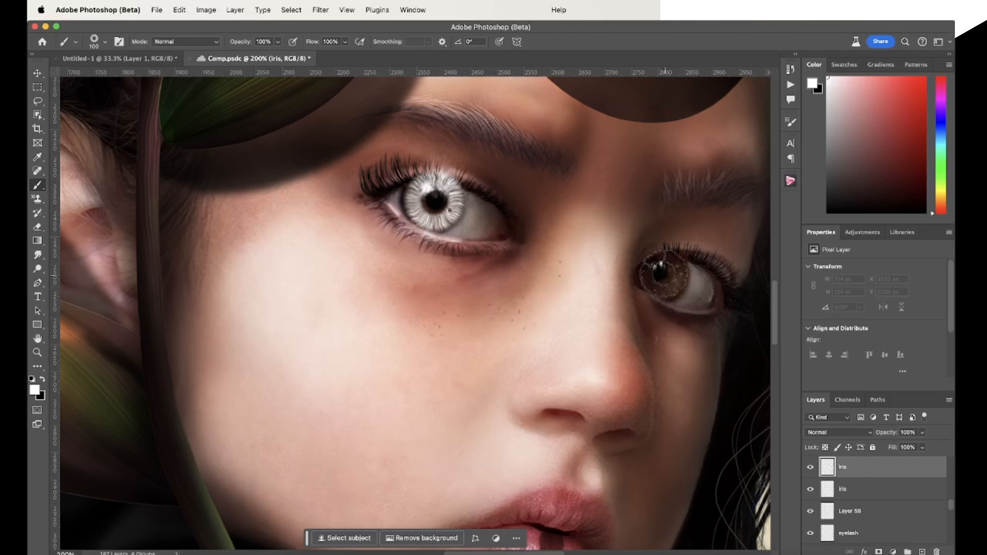
pyautogui.click(662, 273)
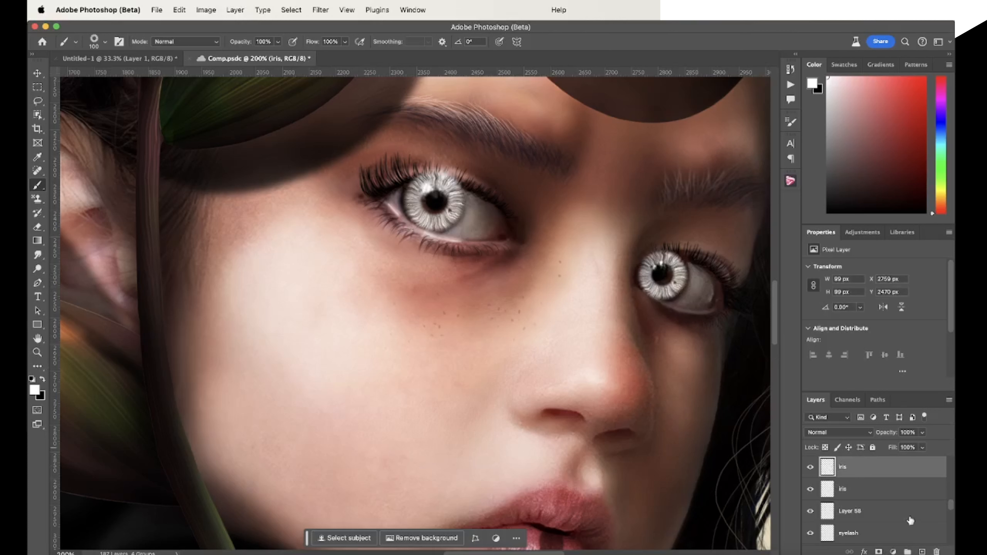
# Group the two iris layers and name the group iris
pyautogui.keyDown('shift'); pyautogui.click(879, 494); pyautogui.keyUp('shift')
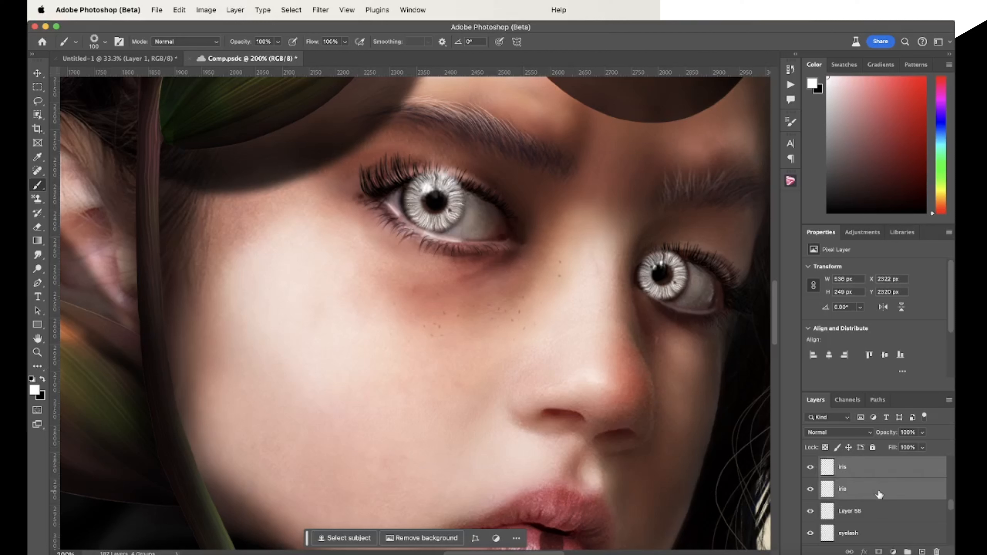
pyautogui.click(908, 552)
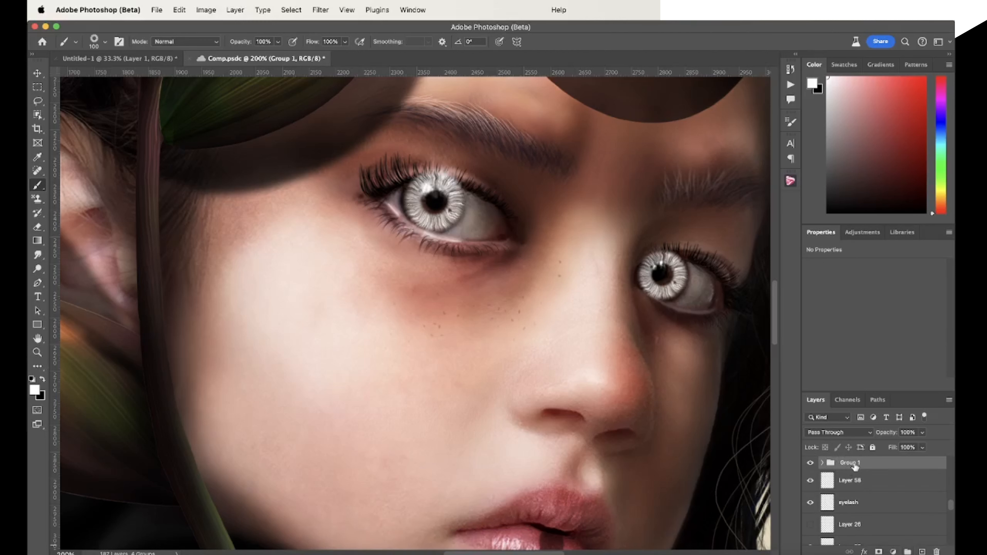
pyautogui.press('BackSpace')
pyautogui.write('iris')
pyautogui.press('Return')
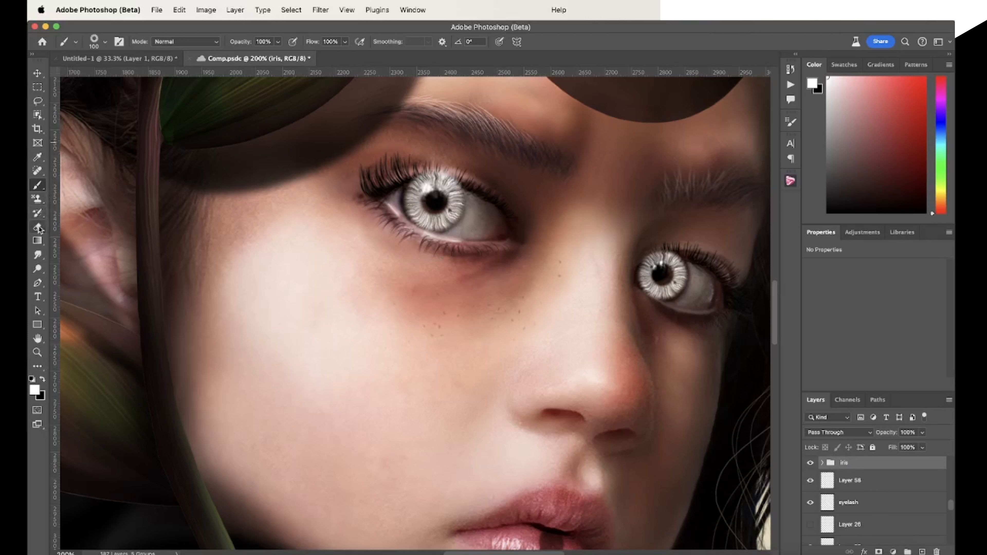
# Switch to the recently used soft round brush and save the document
pyautogui.click(98, 43)
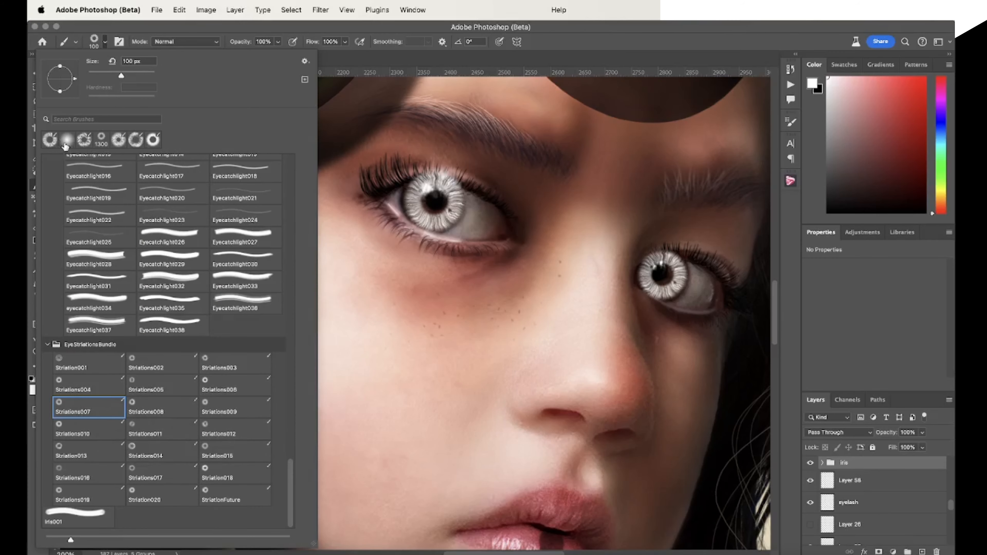
pyautogui.click(65, 145)
pyautogui.click(686, 50)
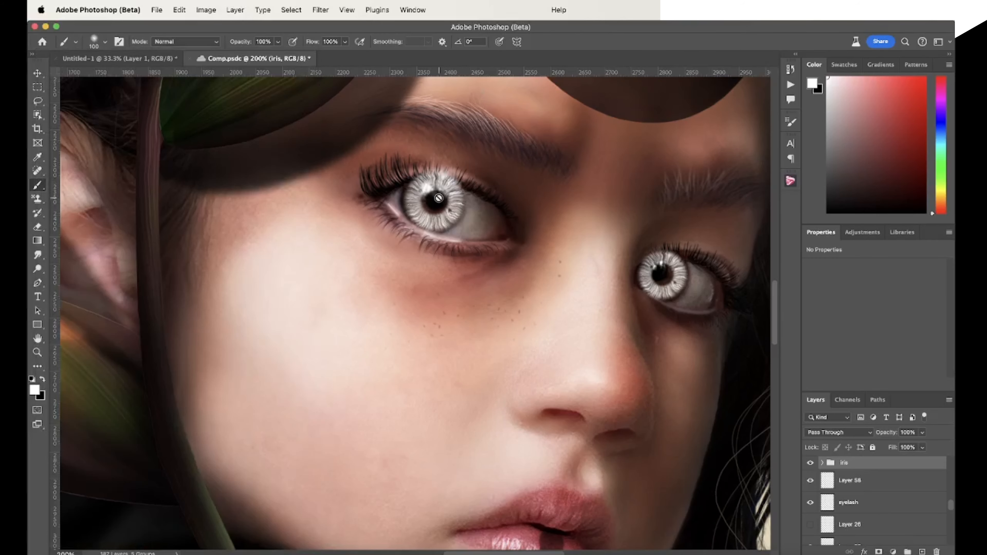
pyautogui.press('super+s')
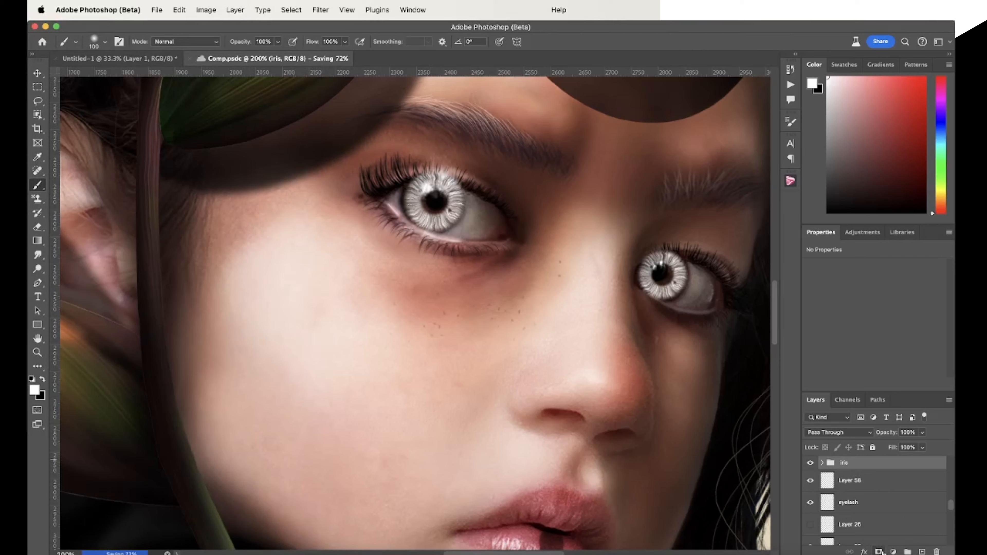
# Add a mask to the iris group and softly hide both irises' upper edges in black at 45% opacity, reducing the brush to 40 px
pyautogui.click(879, 552)
pyautogui.press('x')
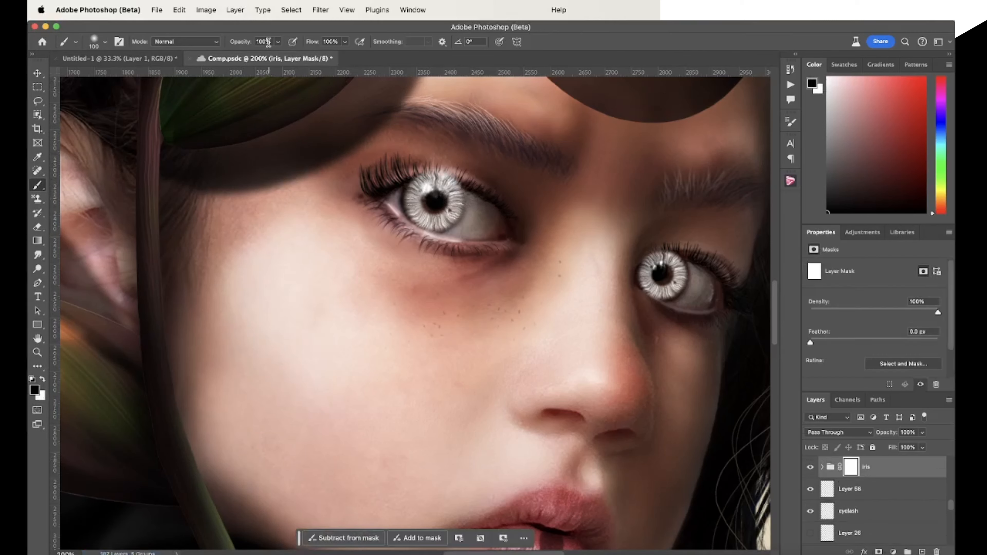
pyautogui.click(278, 42)
pyautogui.click(252, 57)
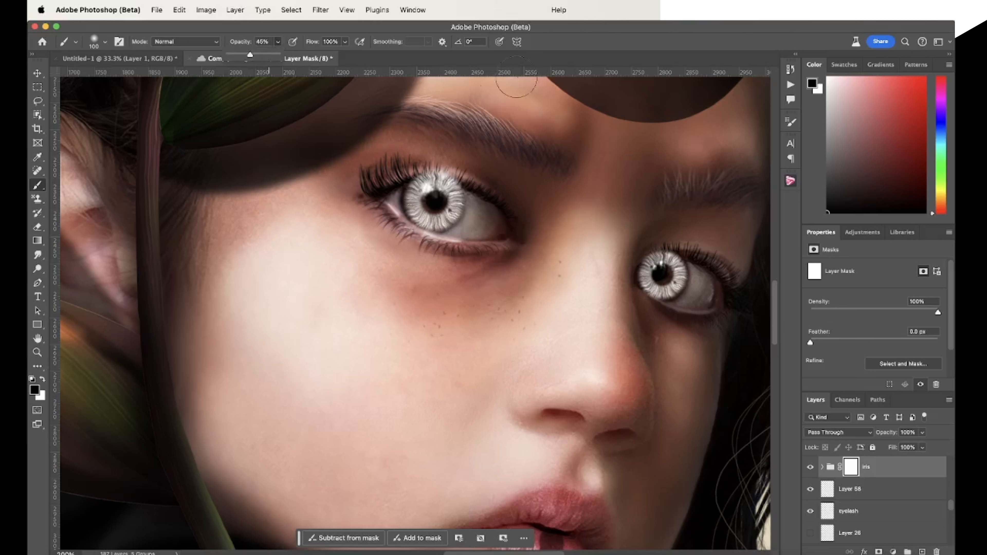
pyautogui.click(561, 47)
pyautogui.press('[')
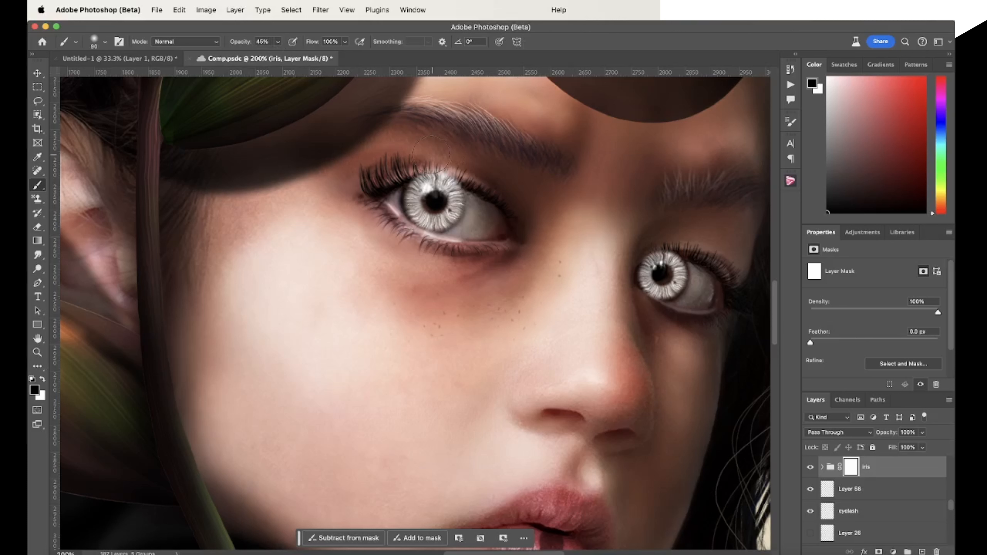
pyautogui.moveTo(425, 158)
pyautogui.mouseDown()
pyautogui.moveTo(469, 173)
pyautogui.moveTo(386, 169)
pyautogui.mouseUp()
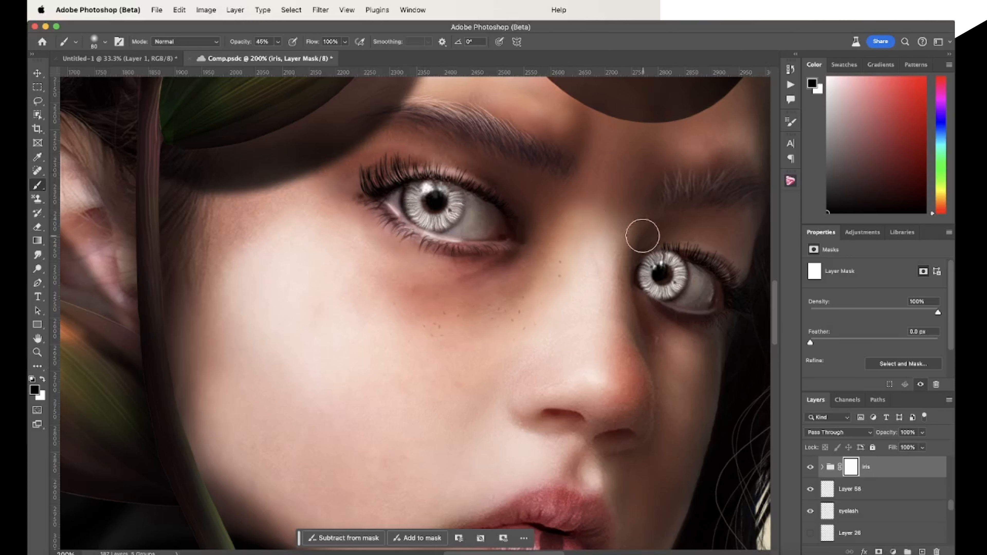
pyautogui.press('[')
pyautogui.press('[')
pyautogui.press('[')
pyautogui.press('[')
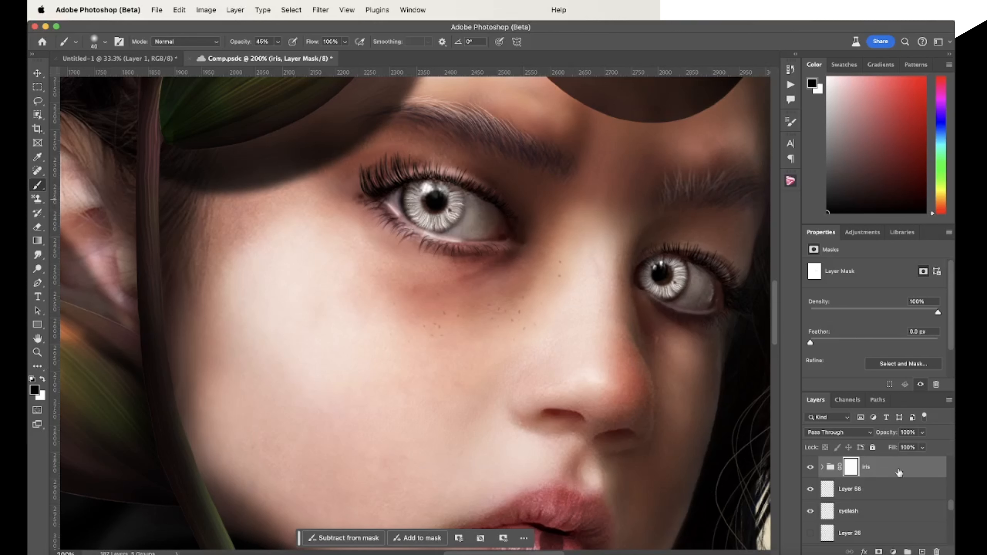
# Add a Hue/Saturation adjustment above the iris group and clip it to the group
pyautogui.click(867, 235)
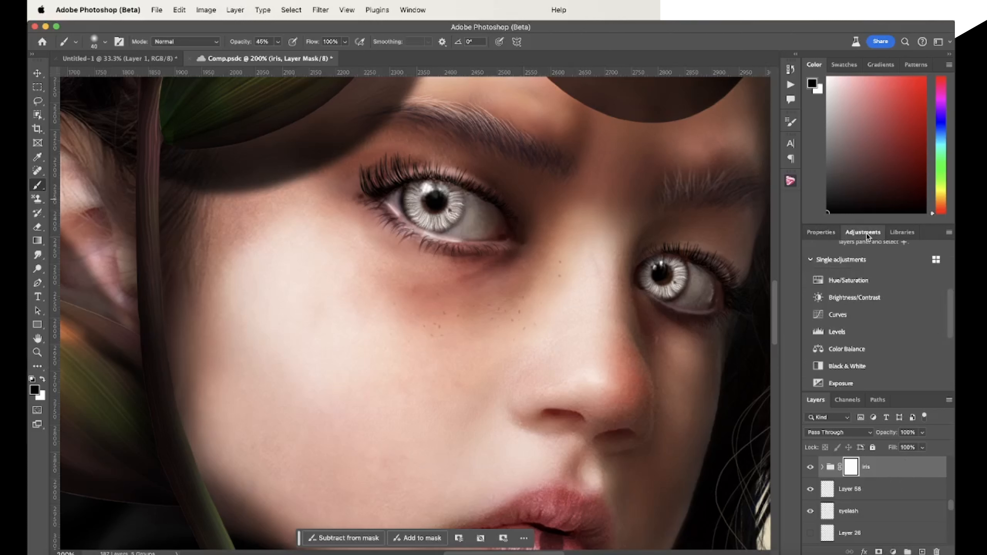
pyautogui.click(863, 280)
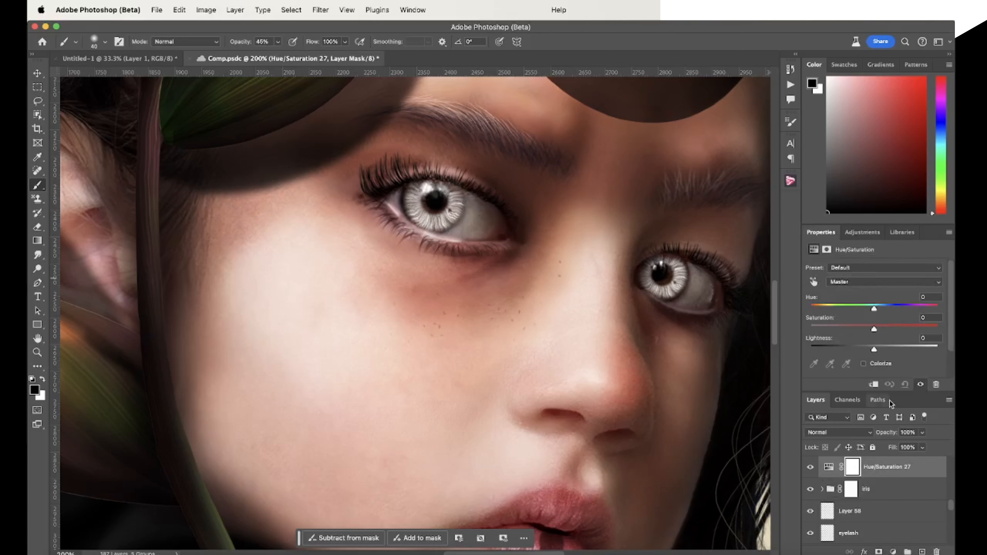
pyautogui.click(874, 384)
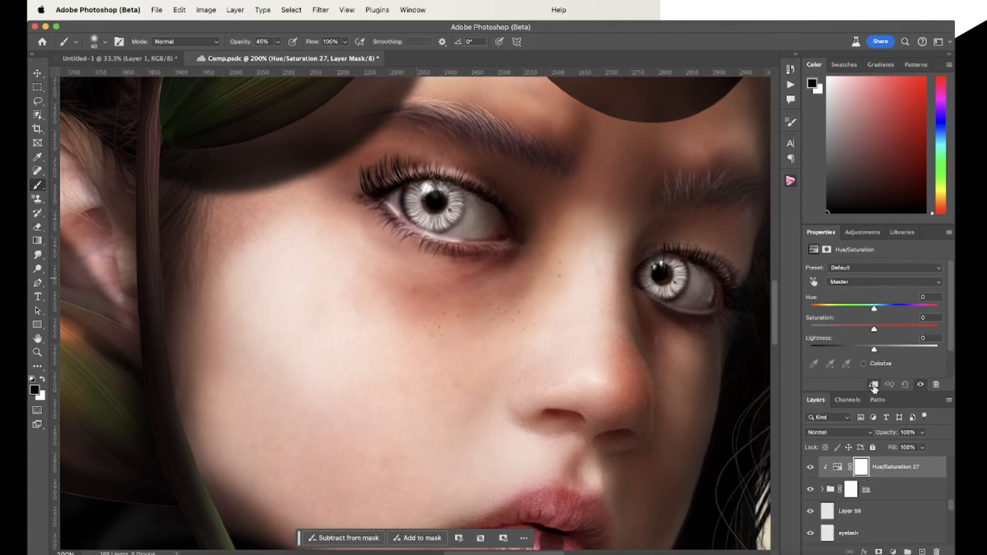
# Colorize the irises green with Hue 142, Saturation 56 and Lightness -26
pyautogui.click(863, 364)
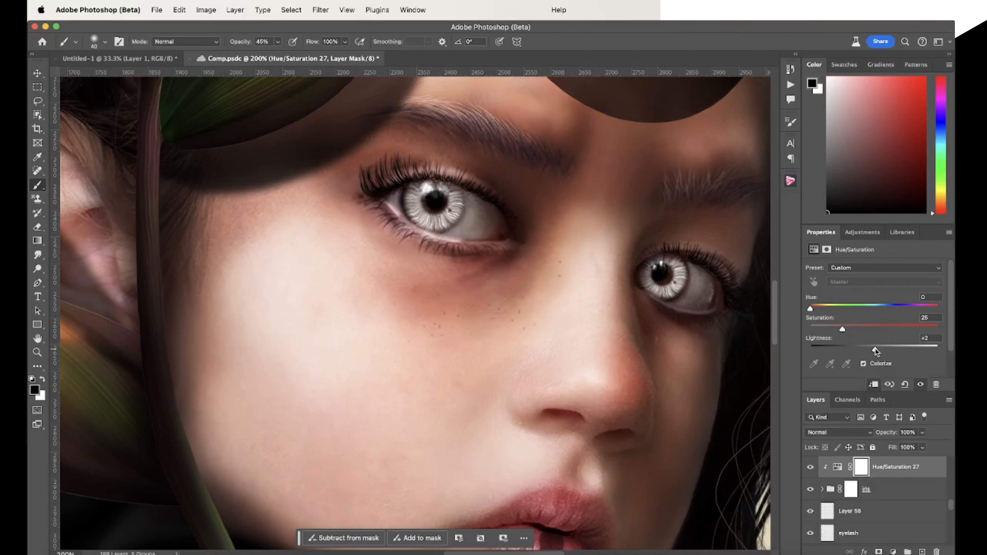
pyautogui.moveTo(876, 351); pyautogui.dragTo(882, 328)
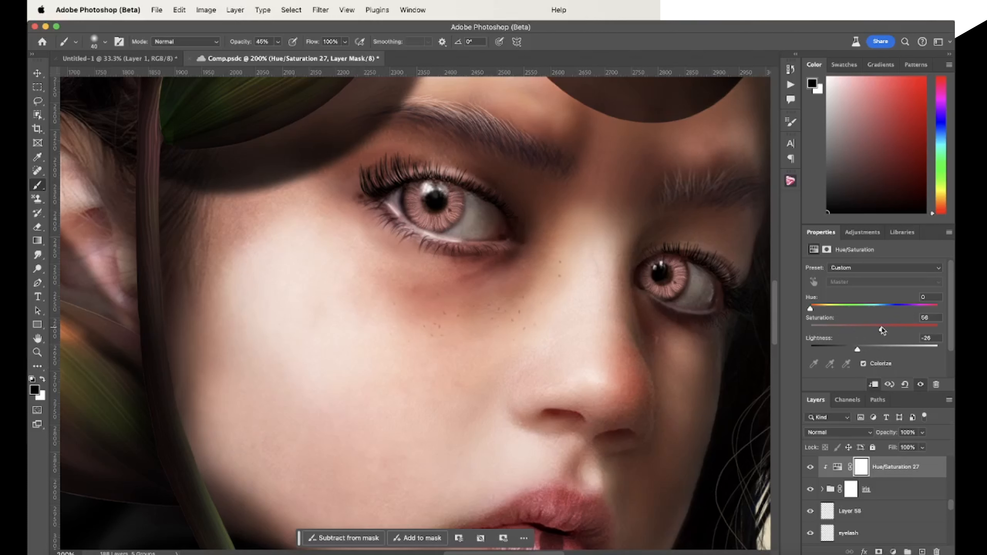
pyautogui.moveTo(820, 310); pyautogui.dragTo(850, 308)
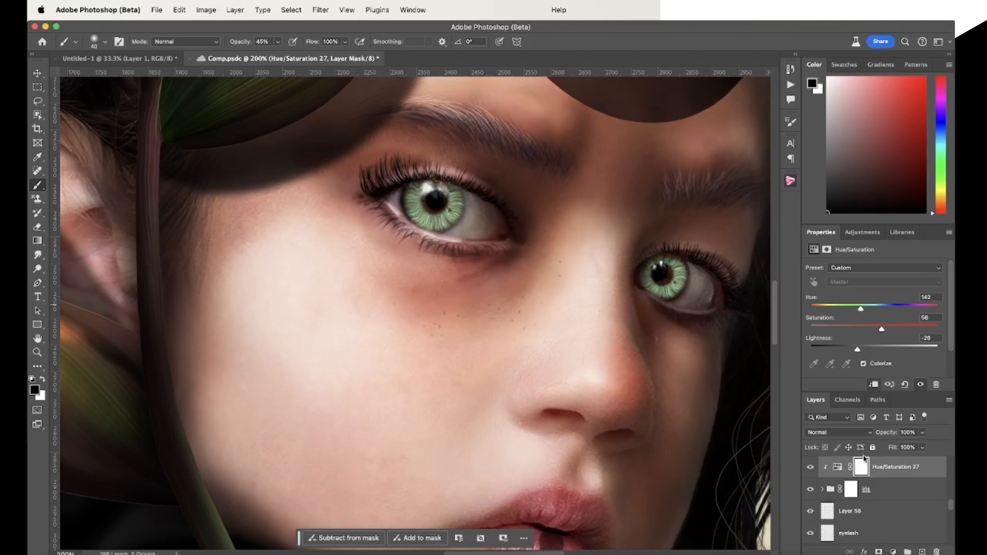
# Blend the iris group in Color Dodge and set its clipped Hue/Saturation adjustment to Saturation 64 and Lightness -81
pyautogui.click(876, 487)
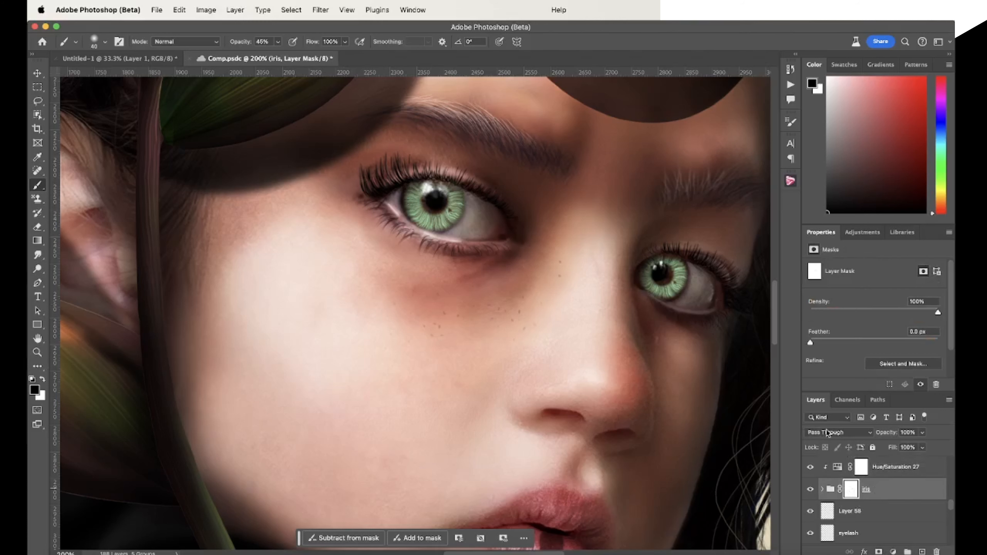
pyautogui.click(848, 434)
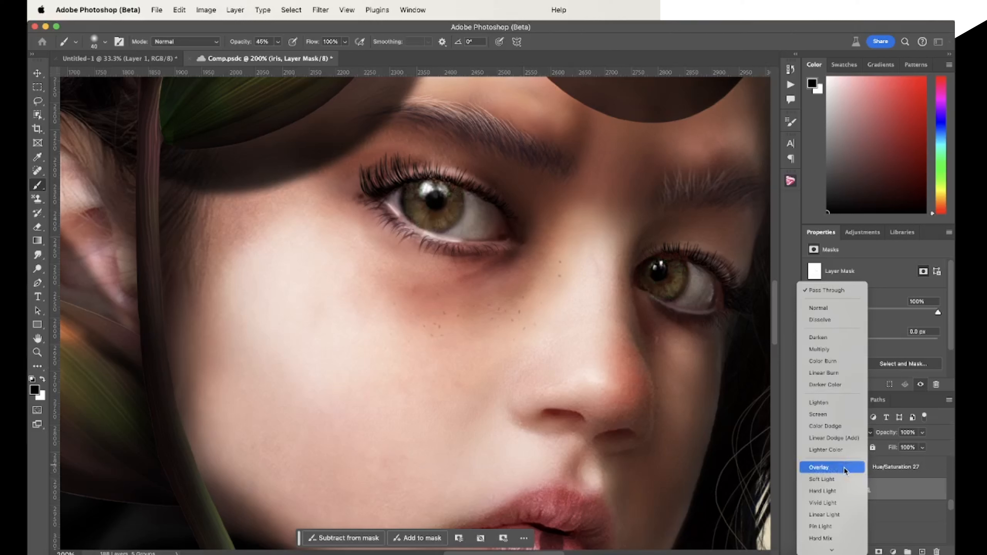
pyautogui.click(845, 427)
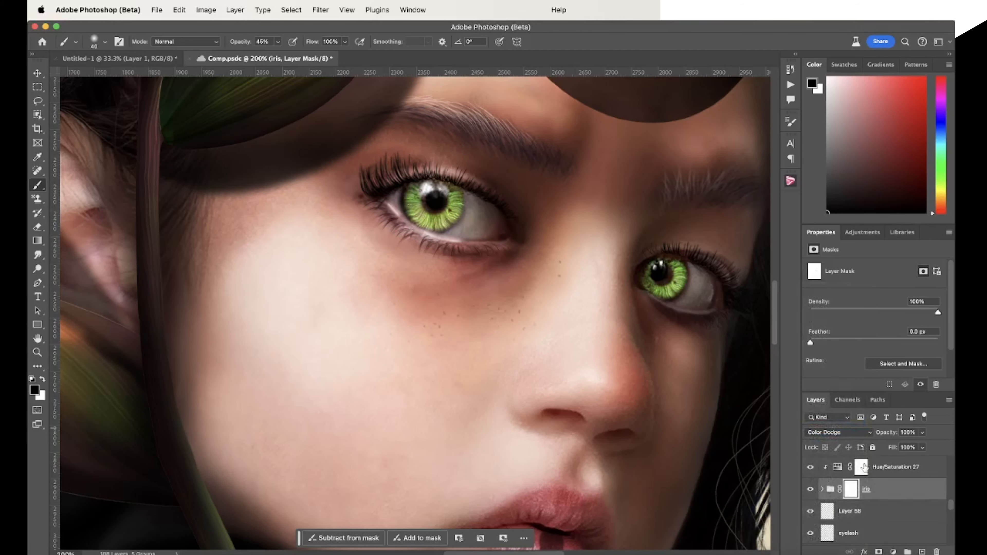
pyautogui.click(838, 469)
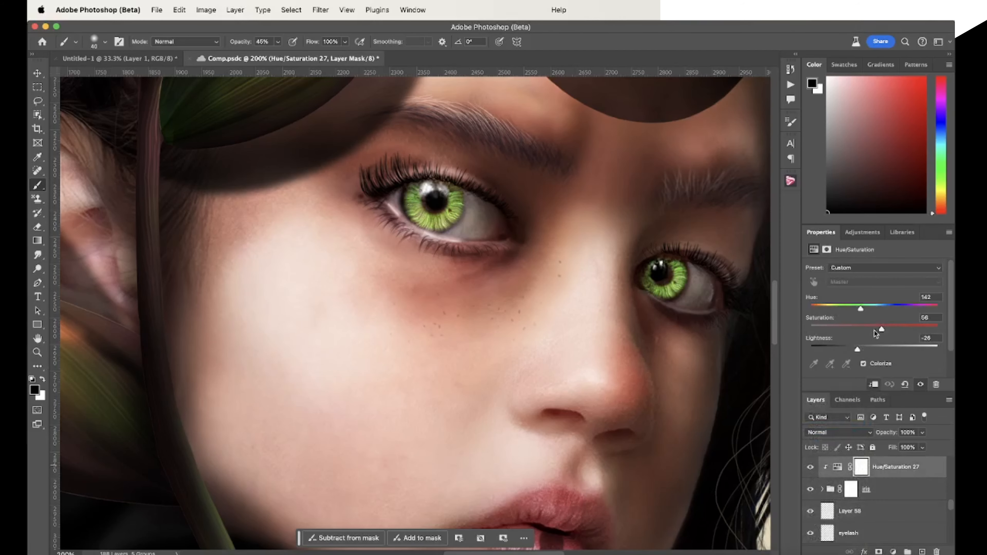
pyautogui.moveTo(883, 330); pyautogui.dragTo(834, 350)
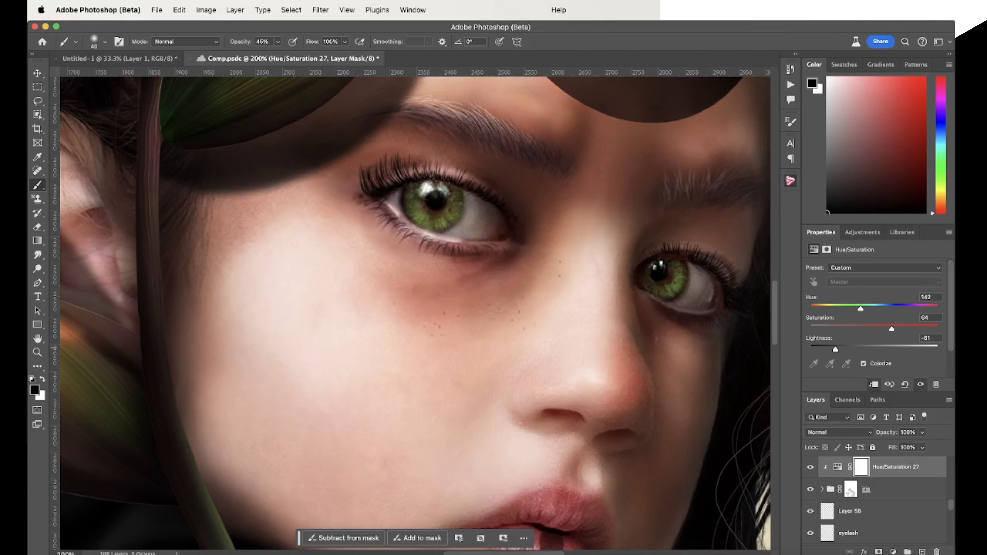
# Compare the eyes with and without the Hue/Saturation adjustment and the iris group by toggling their visibility
pyautogui.click(811, 468)
pyautogui.click(810, 468)
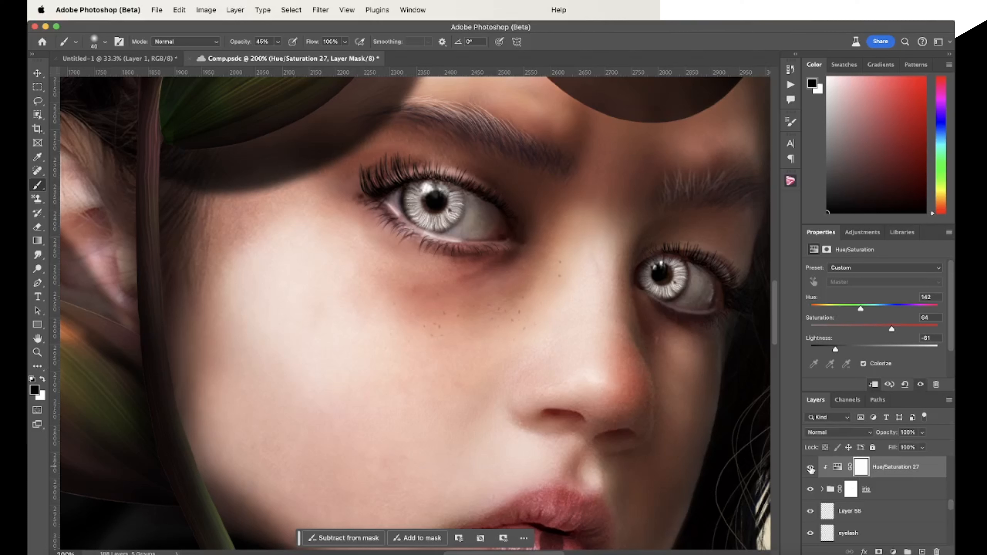
pyautogui.click(810, 490)
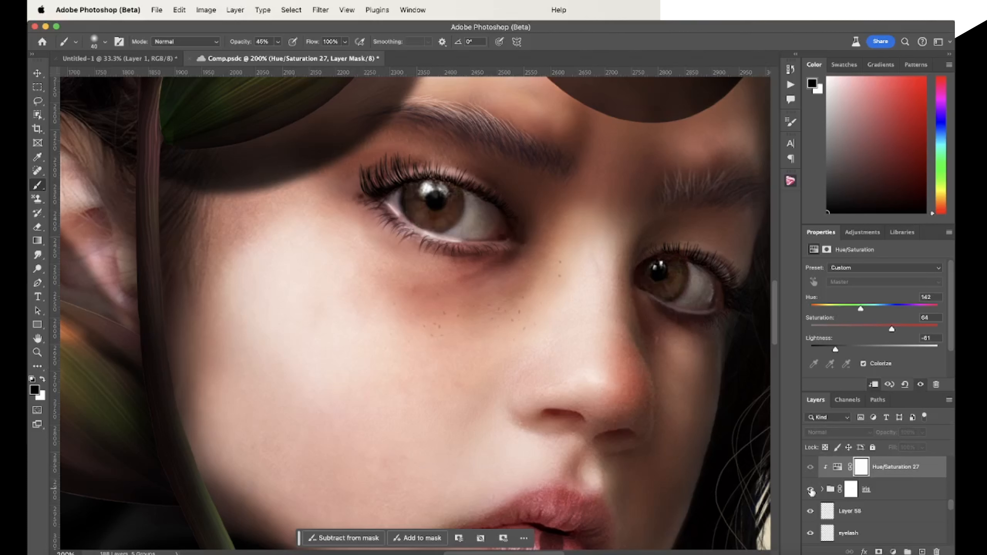
pyautogui.click(810, 490)
pyautogui.click(811, 489)
pyautogui.click(811, 489)
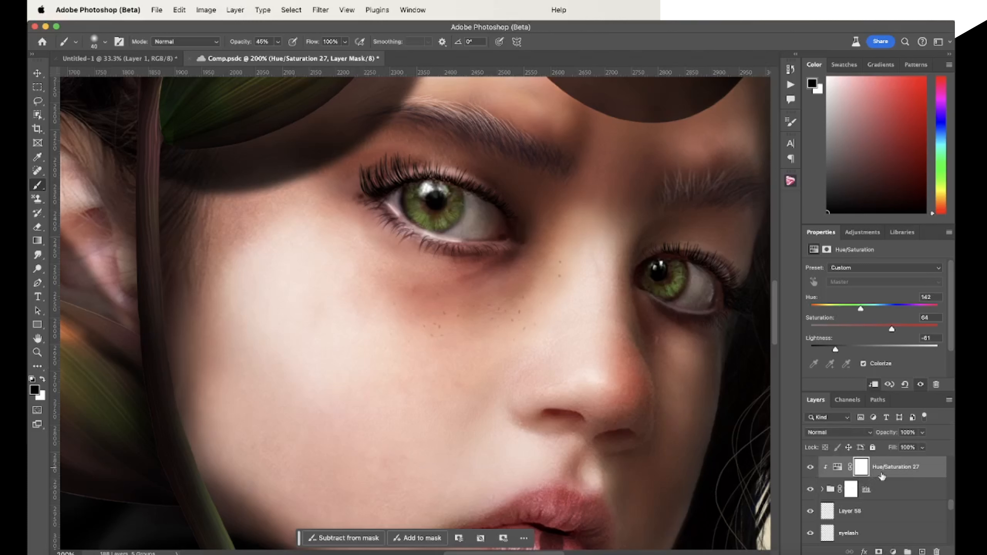
# Add a new layer above the Hue/Saturation adjustment and choose the Striations017 brush
pyautogui.click(922, 552)
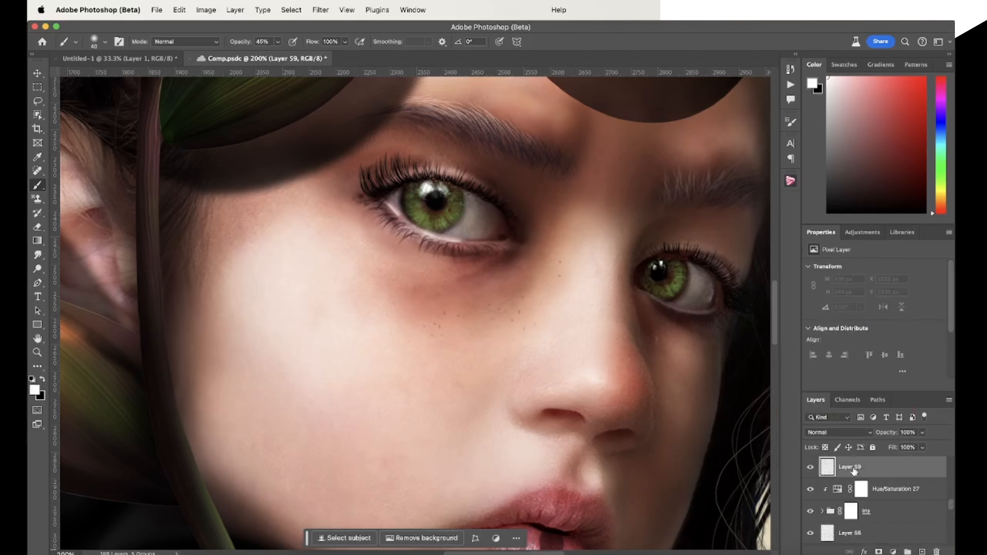
pyautogui.click(93, 42)
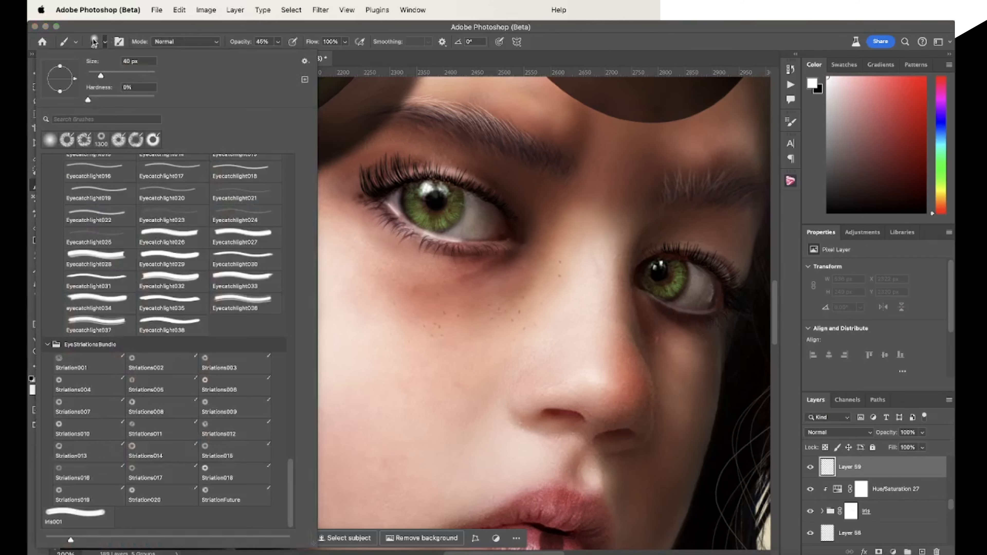
pyautogui.click(154, 472)
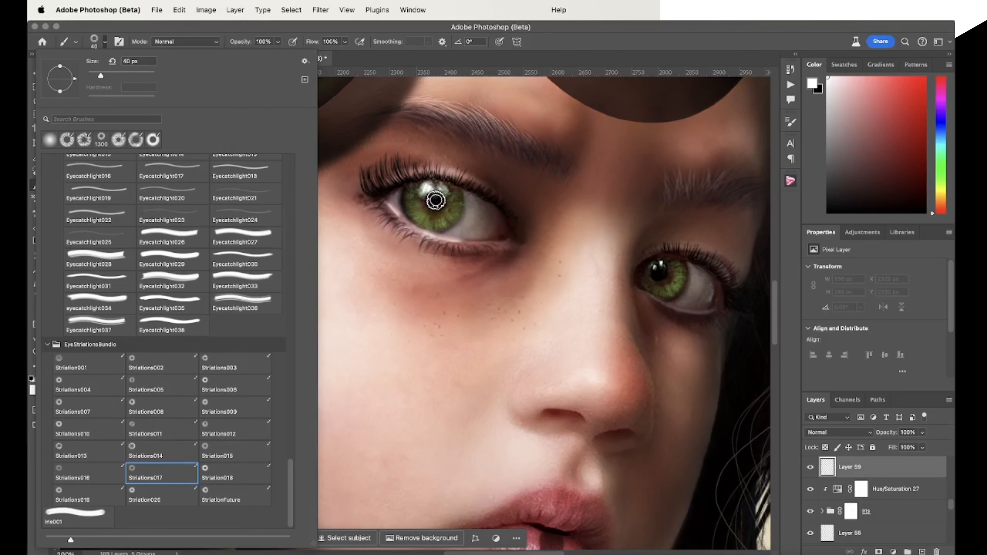
pyautogui.click(590, 41)
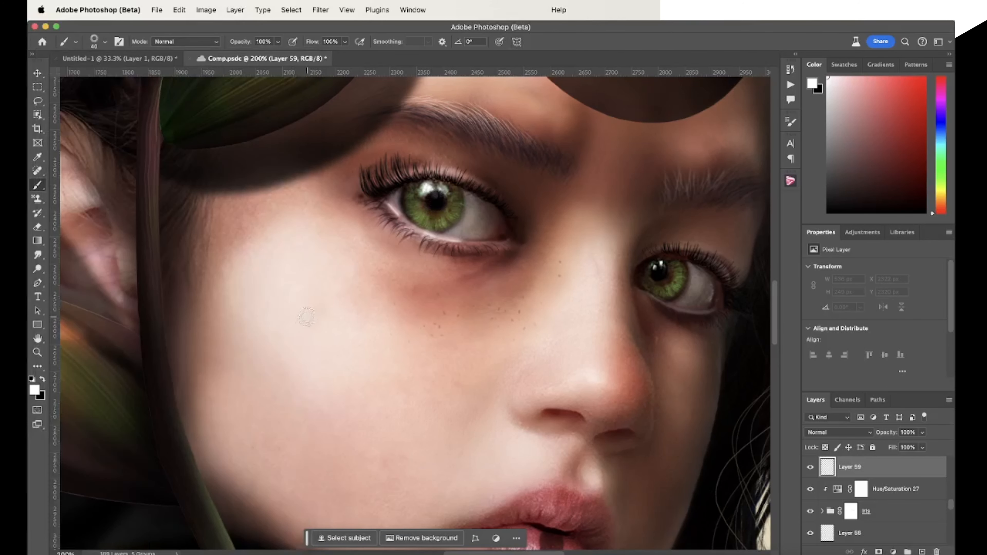
# Stamp muted light-blue striations around both pupils, at 70 px on the nearer eye and 60 px on the other
pyautogui.click(944, 144)
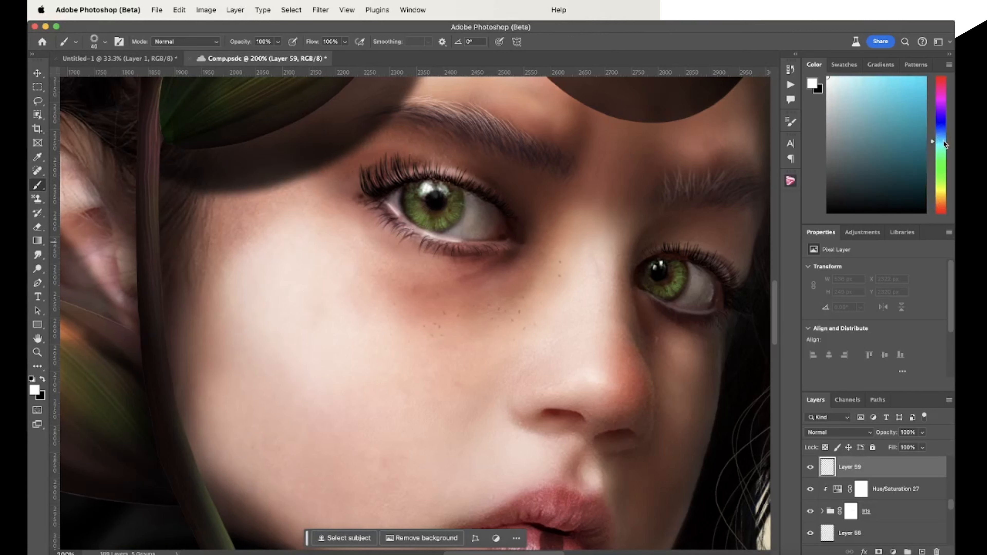
pyautogui.click(893, 110)
pyautogui.press(']')
pyautogui.press(']')
pyautogui.press(']')
pyautogui.press(']')
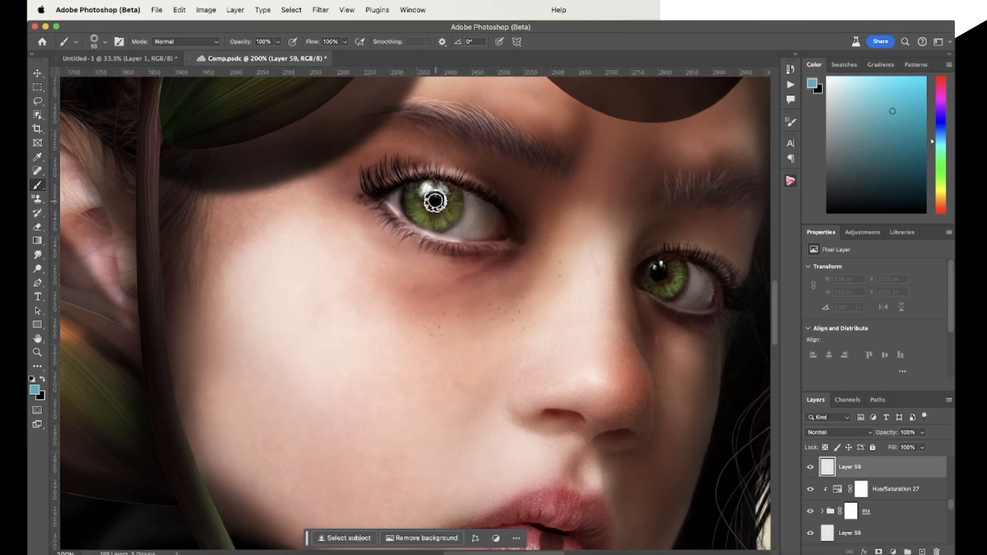
pyautogui.click(435, 199)
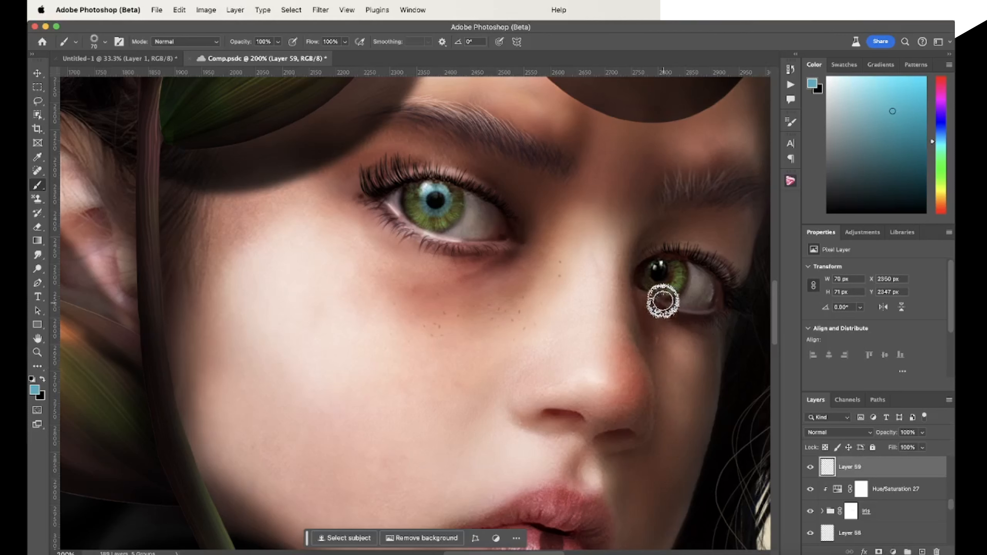
pyautogui.press('[')
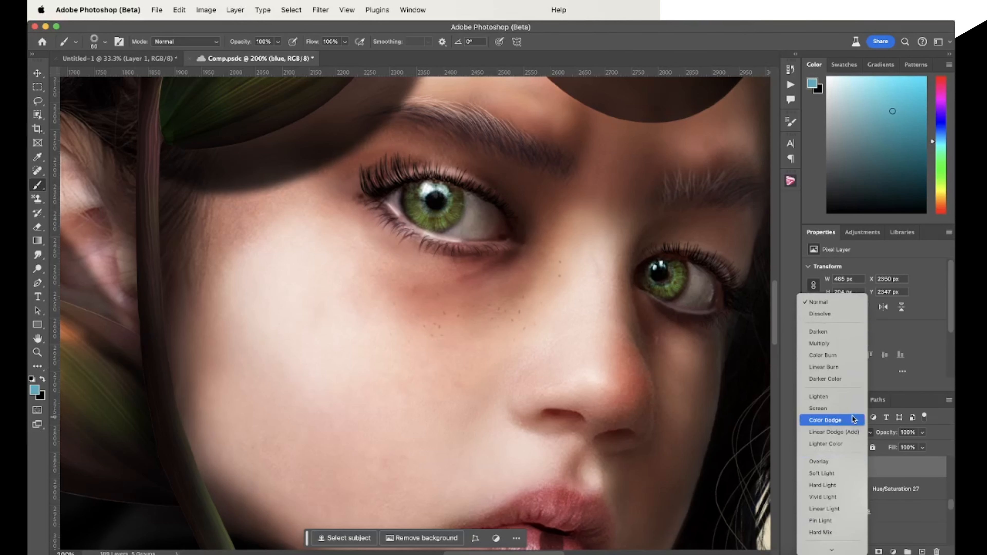
# Name the new striation layer "blue" and set its blend mode to Color Dodge
pyautogui.click(850, 421)
pyautogui.press('super+minus')
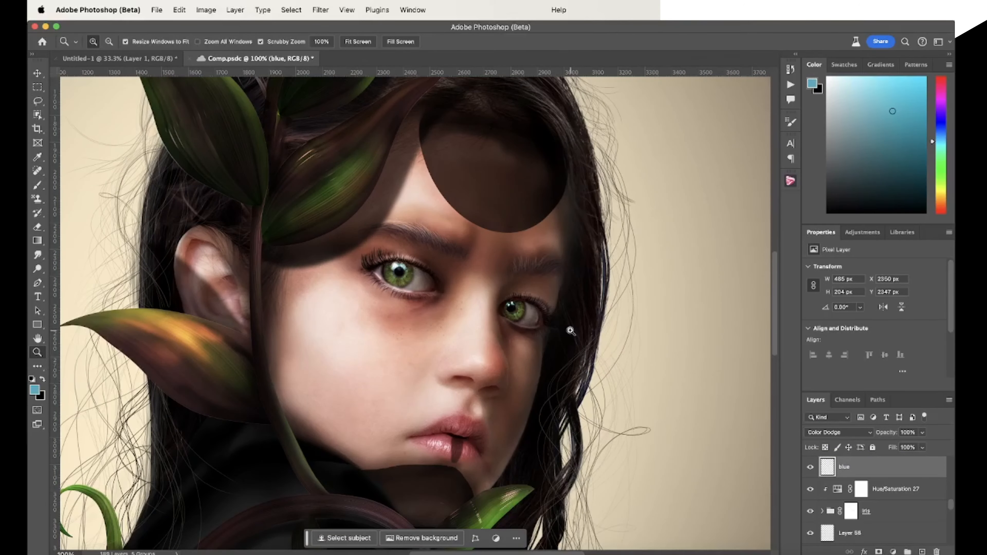